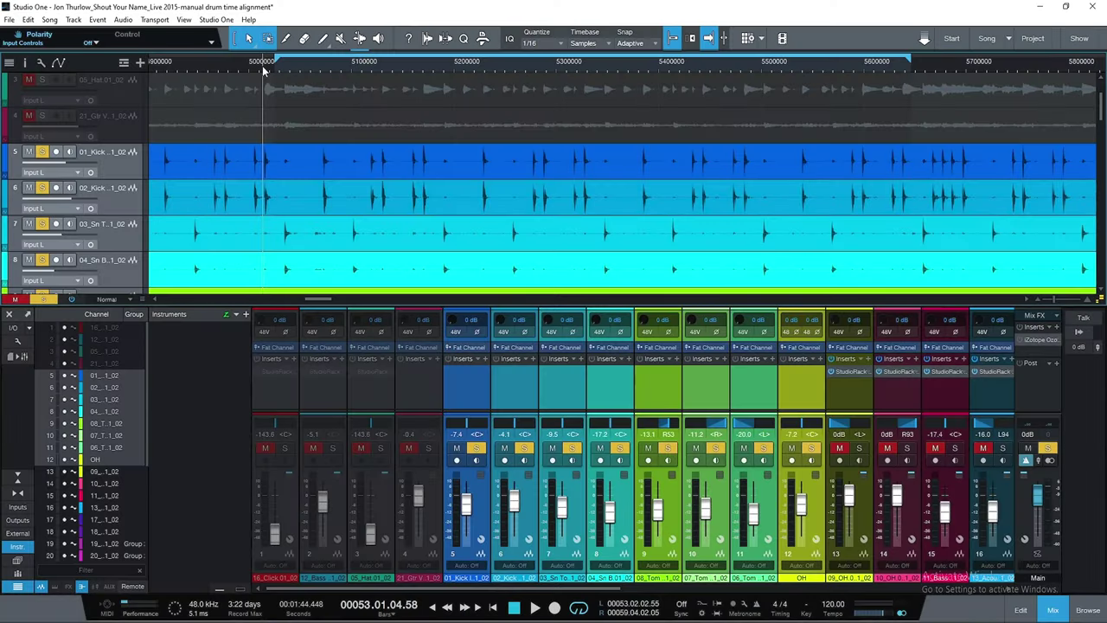
# Increase the height of the two kick tracks at a single kick hit near sample 5016000
pyautogui.scroll(10, 264, 70)
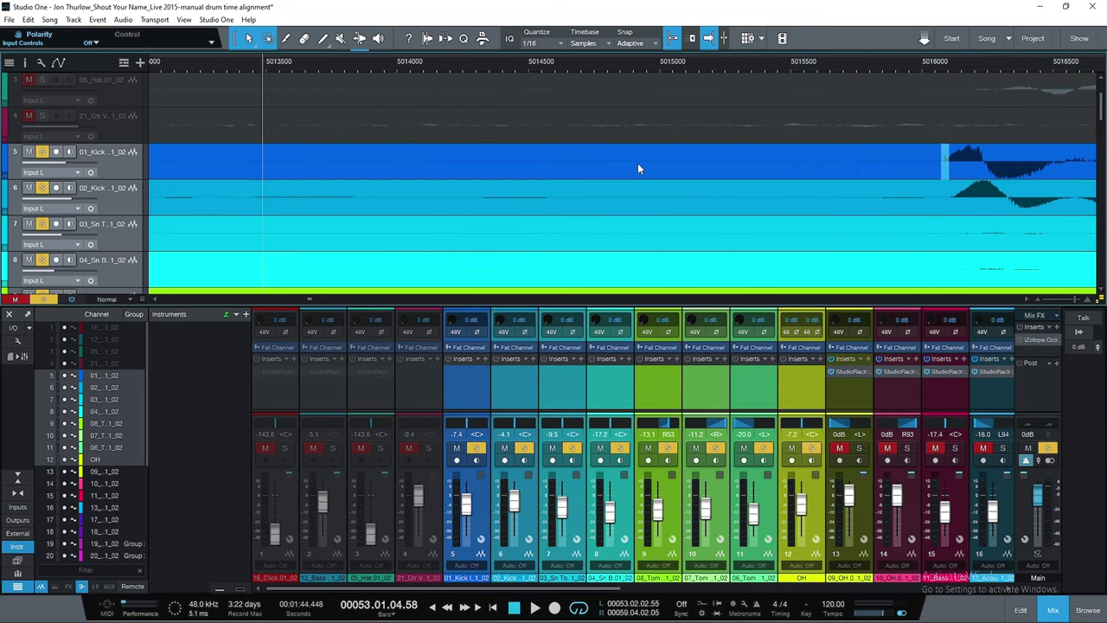
pyautogui.hscroll(5, 640, 164)
pyautogui.click(117, 170)
pyautogui.keyDown('shift'); pyautogui.click(121, 207); pyautogui.keyUp('shift')
pyautogui.moveTo(124, 215); pyautogui.dragTo(121, 256)
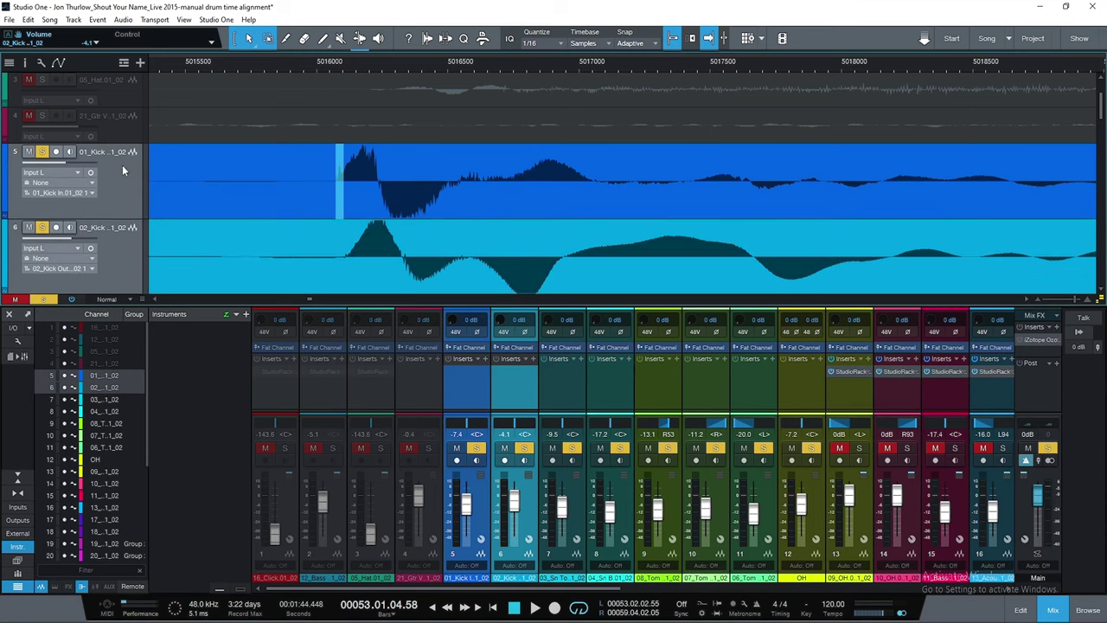
# Mark a range on the Kick Out track from the Kick In onset to the Kick Out onset to measure their offset
pyautogui.scroll(-2, 125, 141)
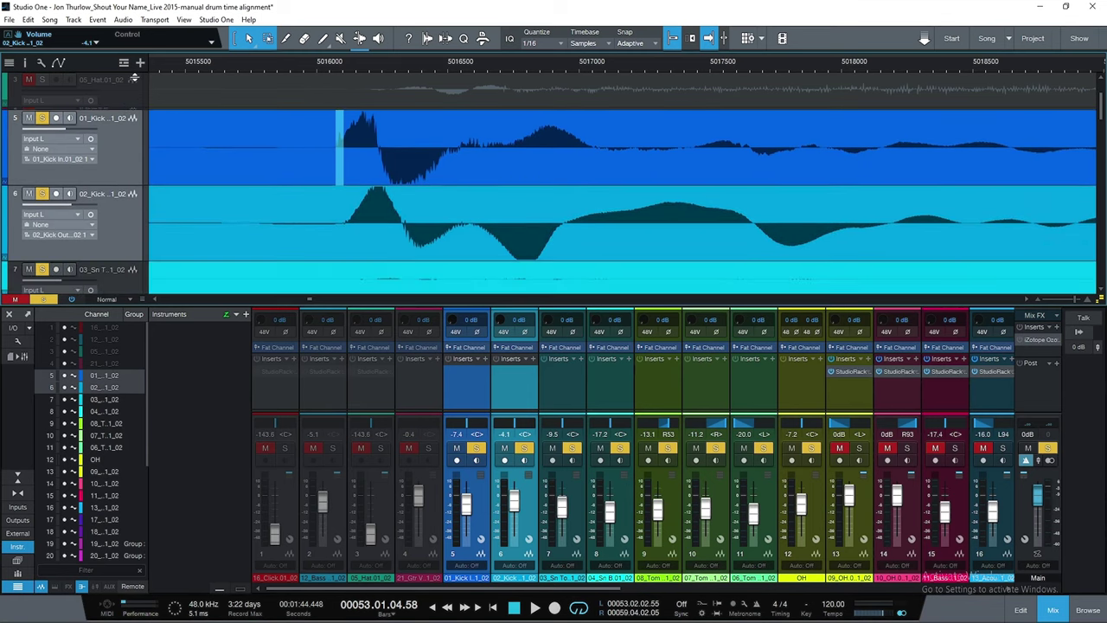
pyautogui.scroll(3, 519, 119)
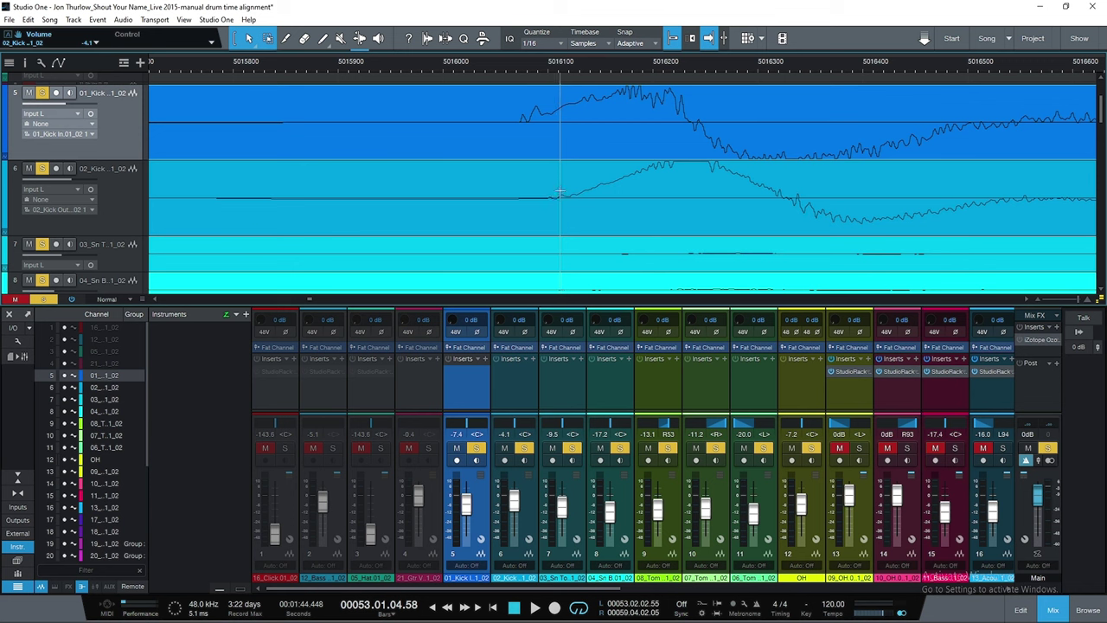
pyautogui.moveTo(560, 192); pyautogui.dragTo(518, 183)
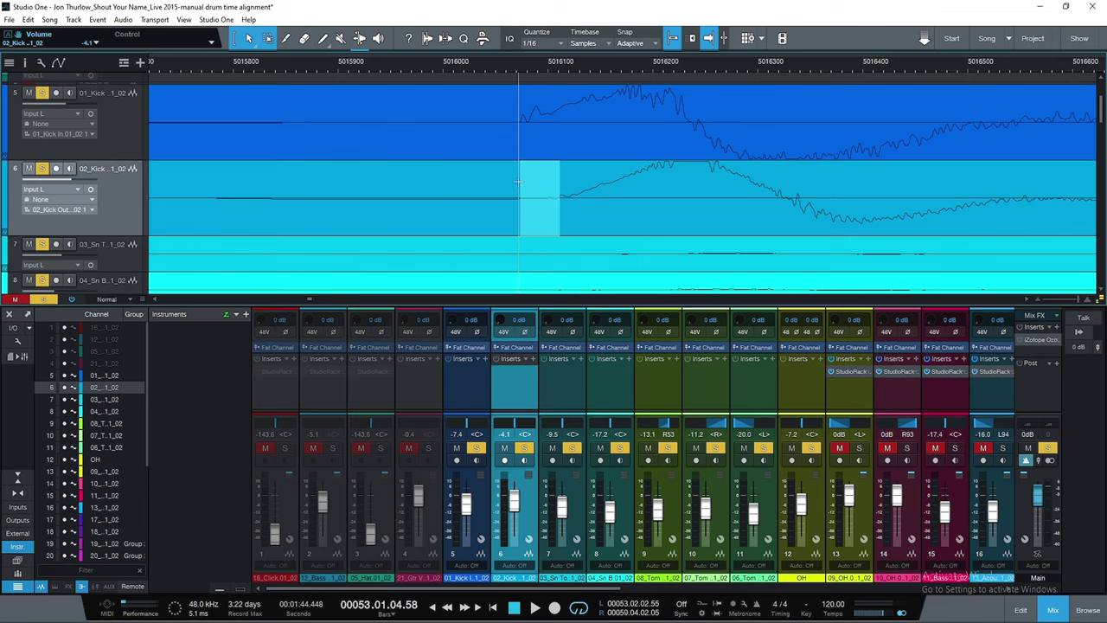
# Insert Voxengo Sound Delay on the Kick Out channel and set its sample delay to 38 samples
pyautogui.click(533, 360)
pyautogui.click(547, 314)
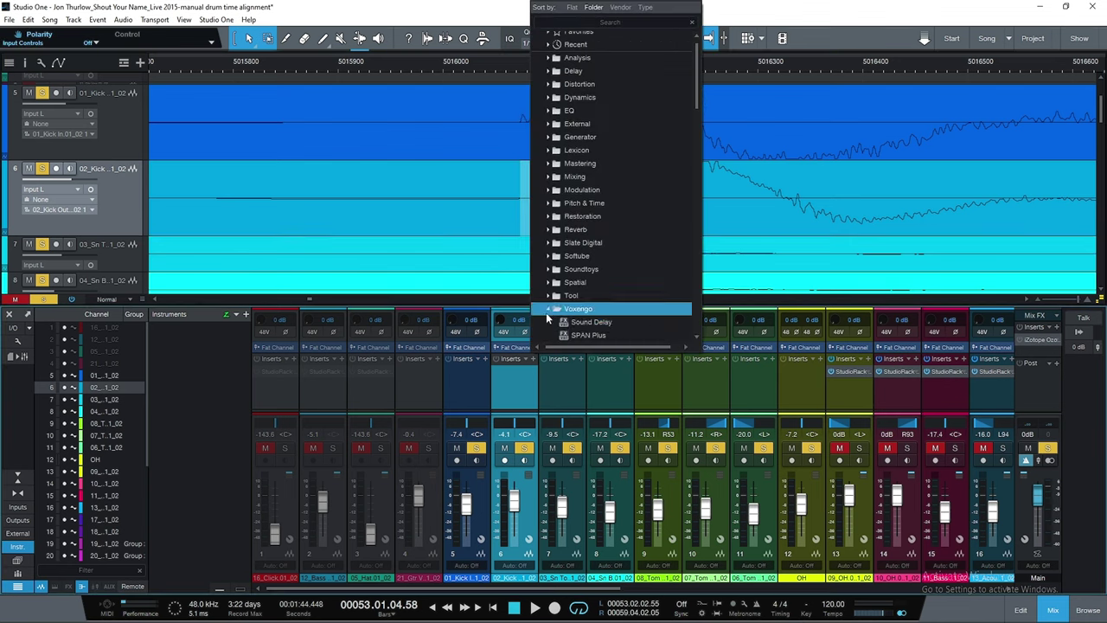
pyautogui.click(579, 322)
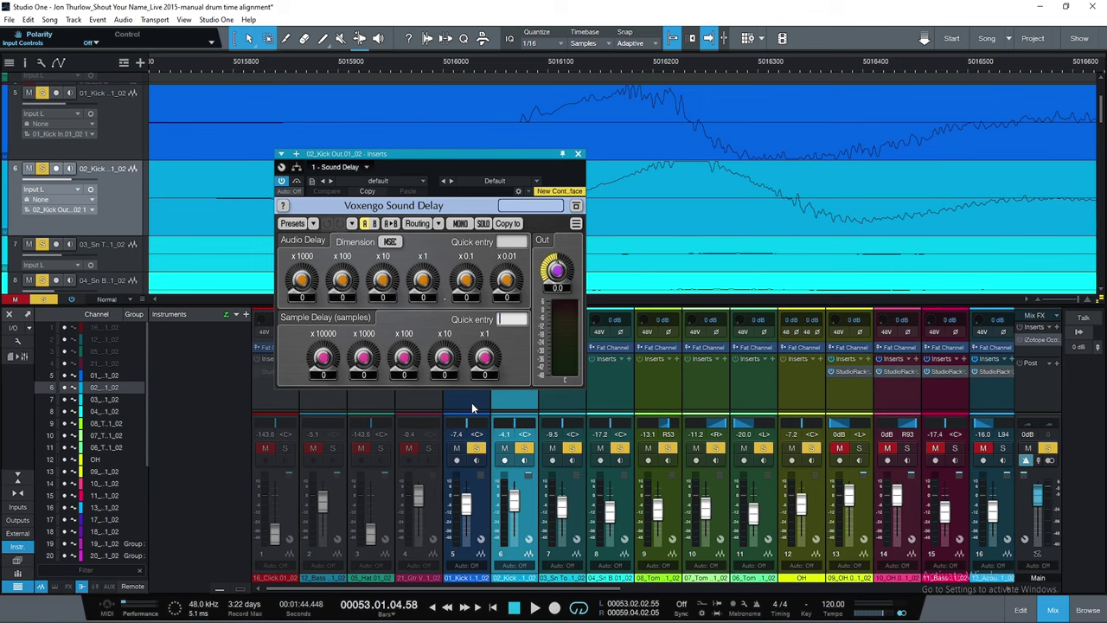
pyautogui.write('38')
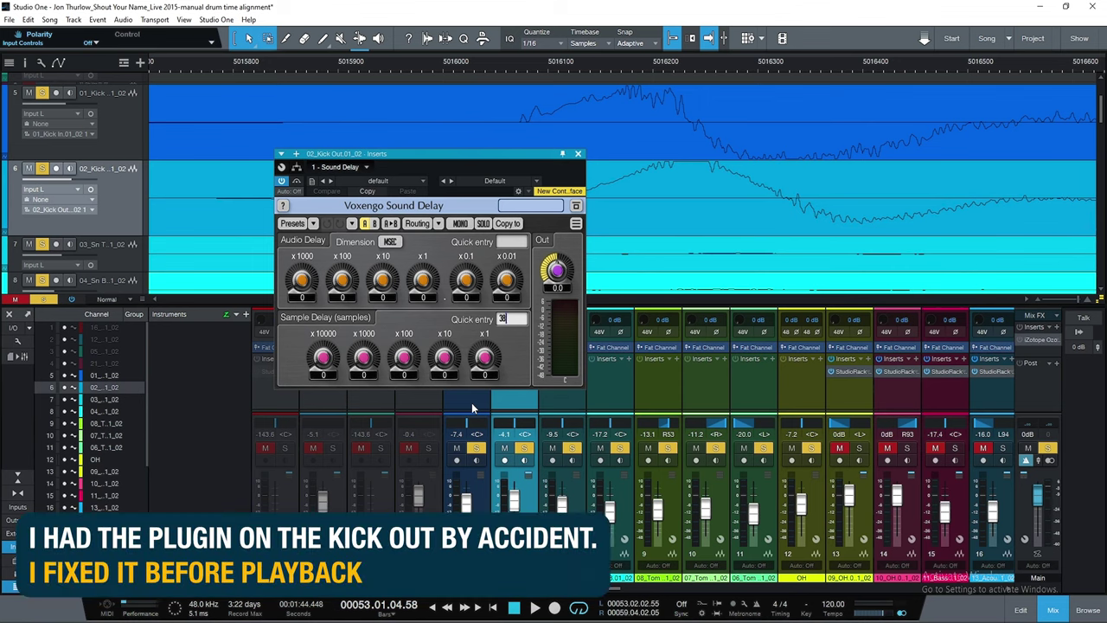
pyautogui.press('Return')
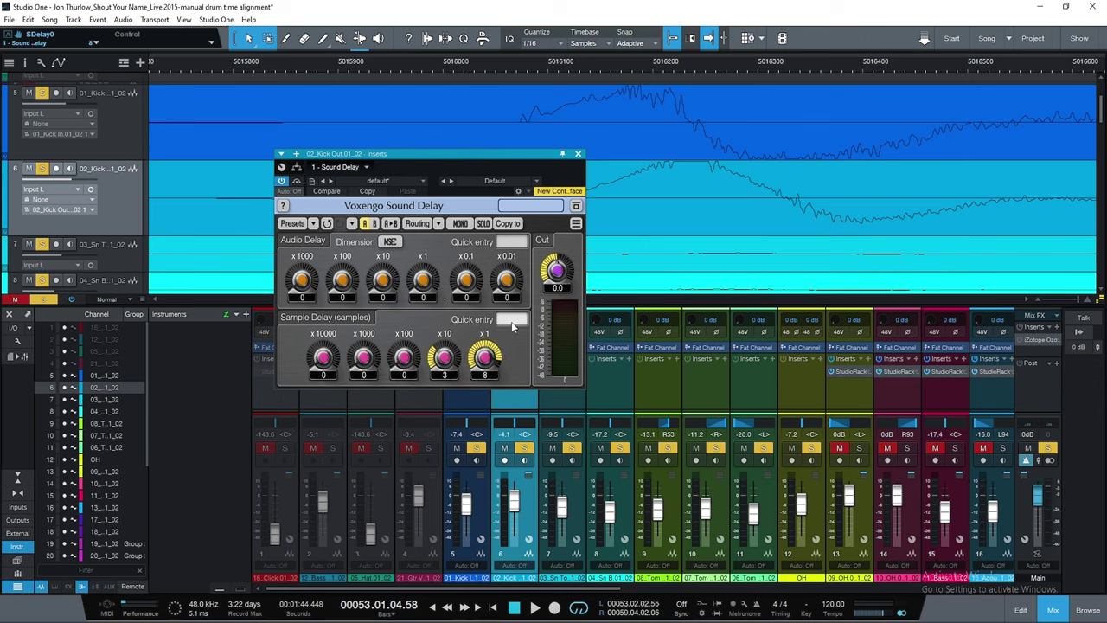
pyautogui.moveTo(492, 156); pyautogui.dragTo(392, 163)
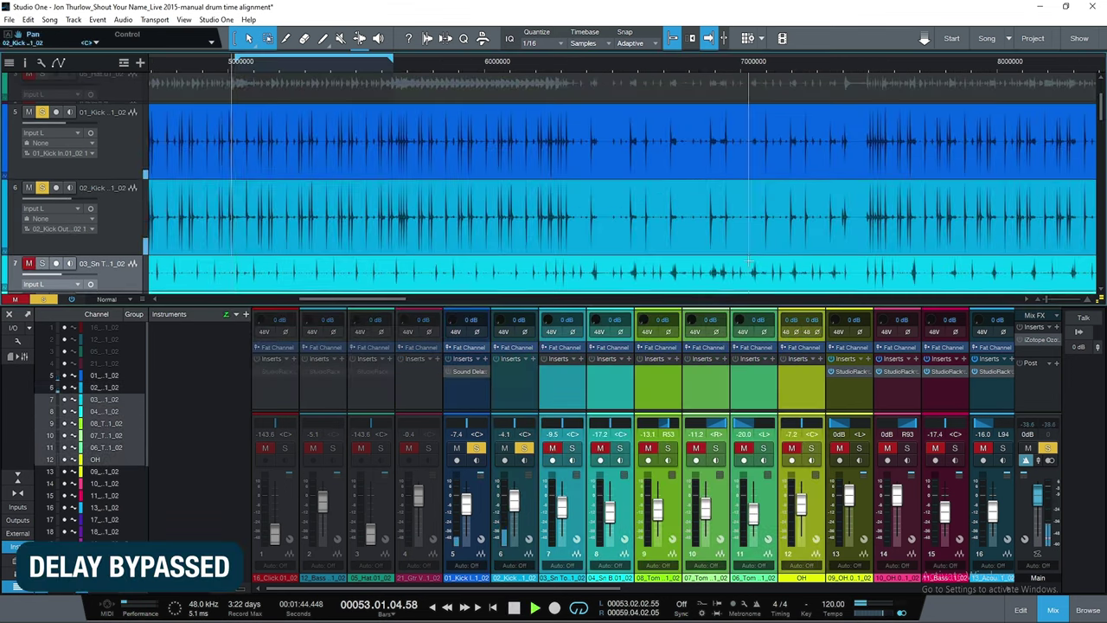
# Compare the drums during playback with the Kick In channel's Sound Delay engaged and bypassed, ending with it engaged
pyautogui.click(448, 372)
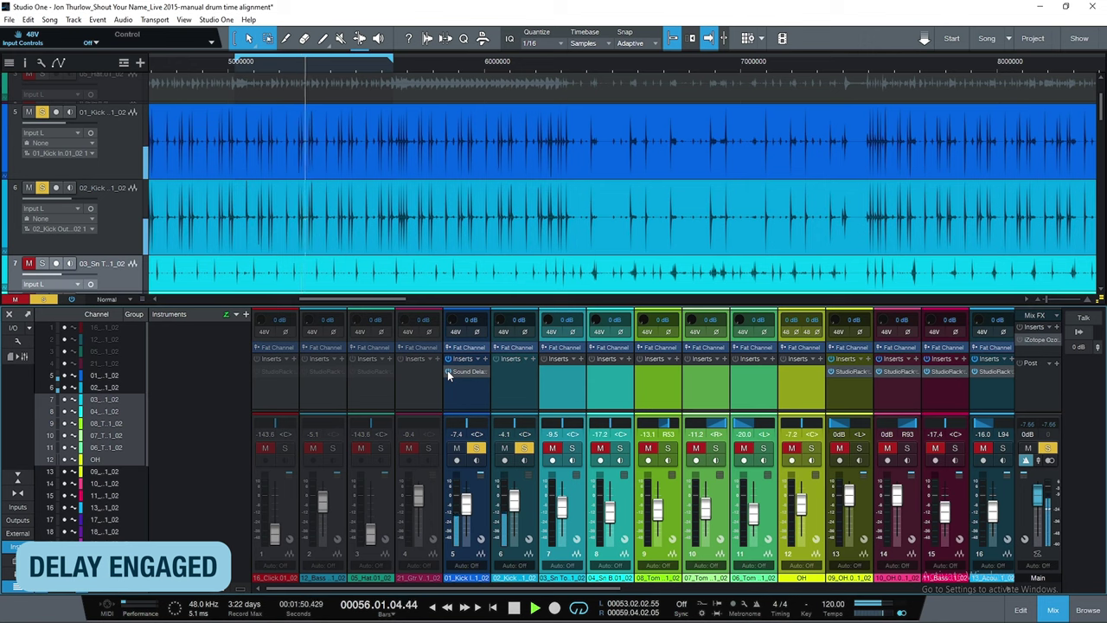
pyautogui.click(447, 371)
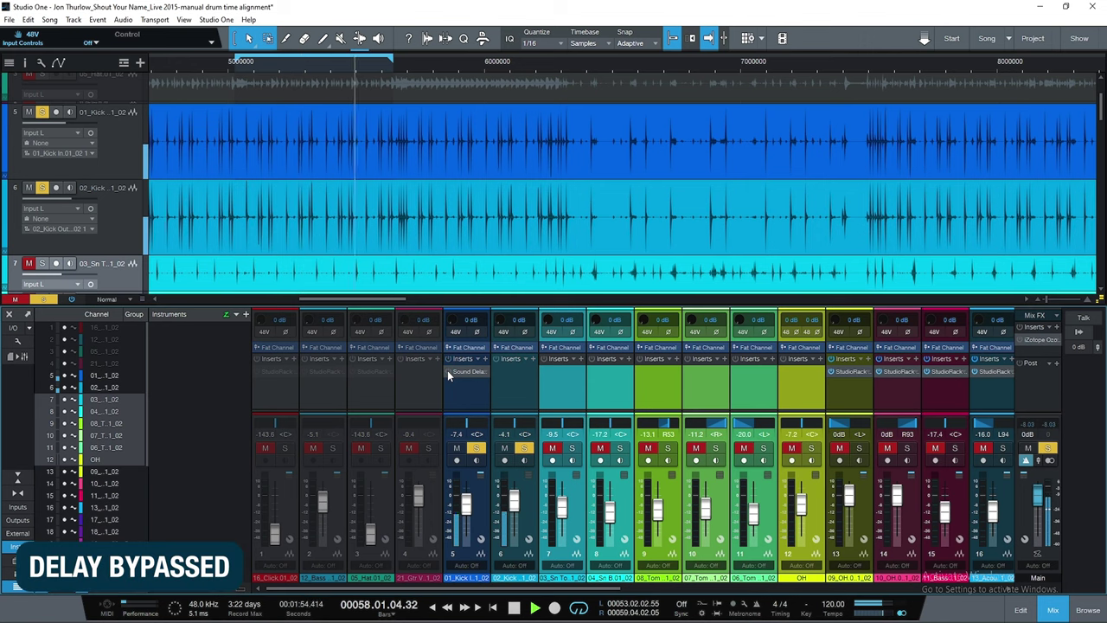
pyautogui.click(447, 371)
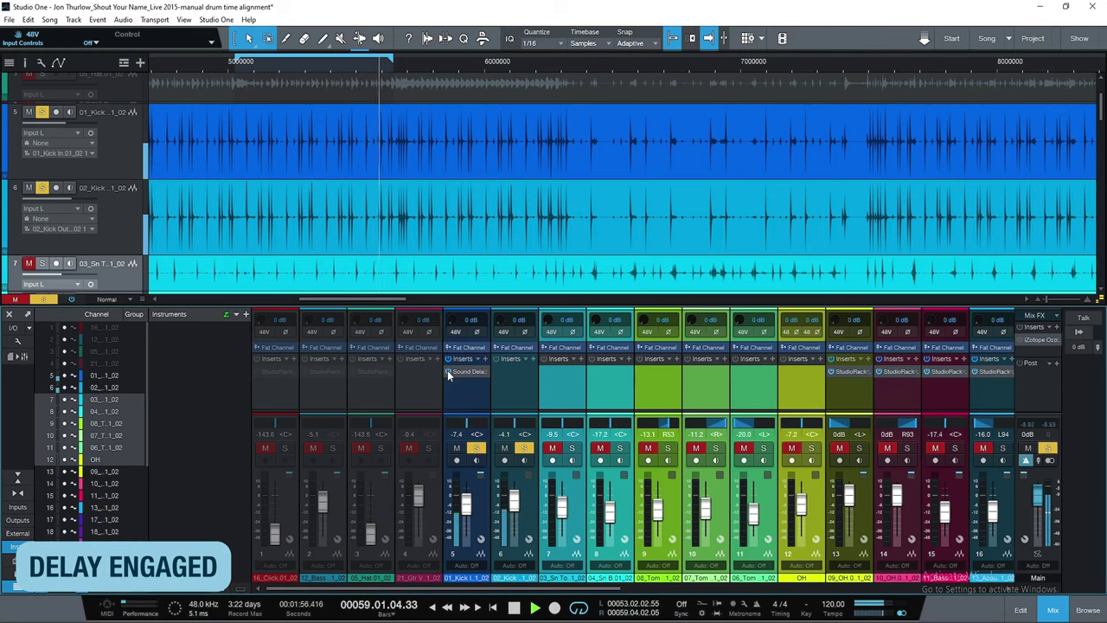
pyautogui.click(447, 370)
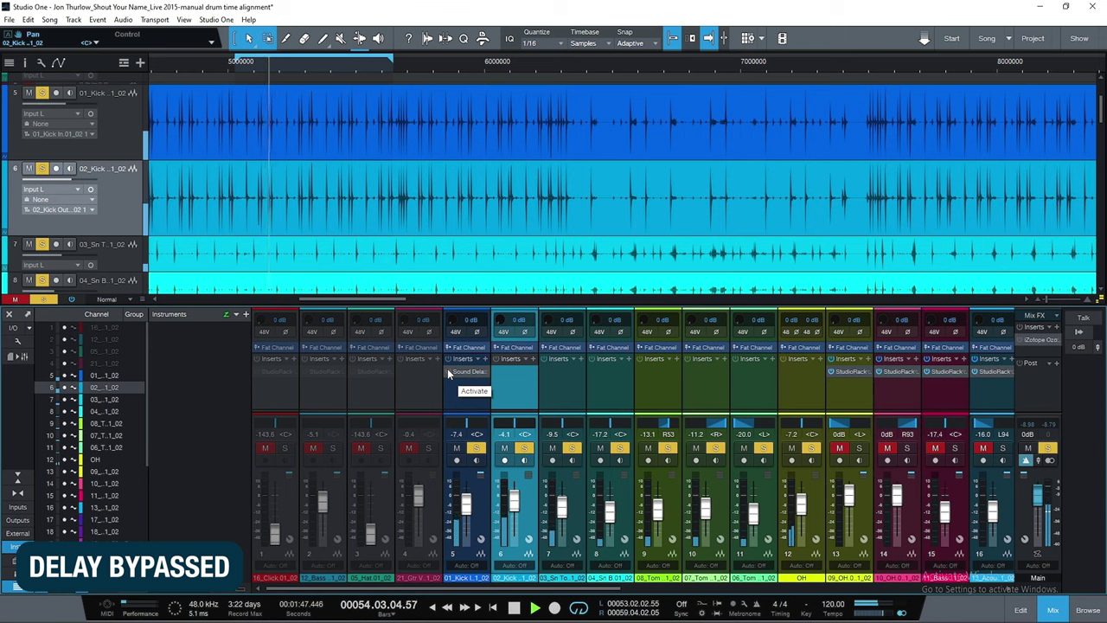
pyautogui.click(447, 371)
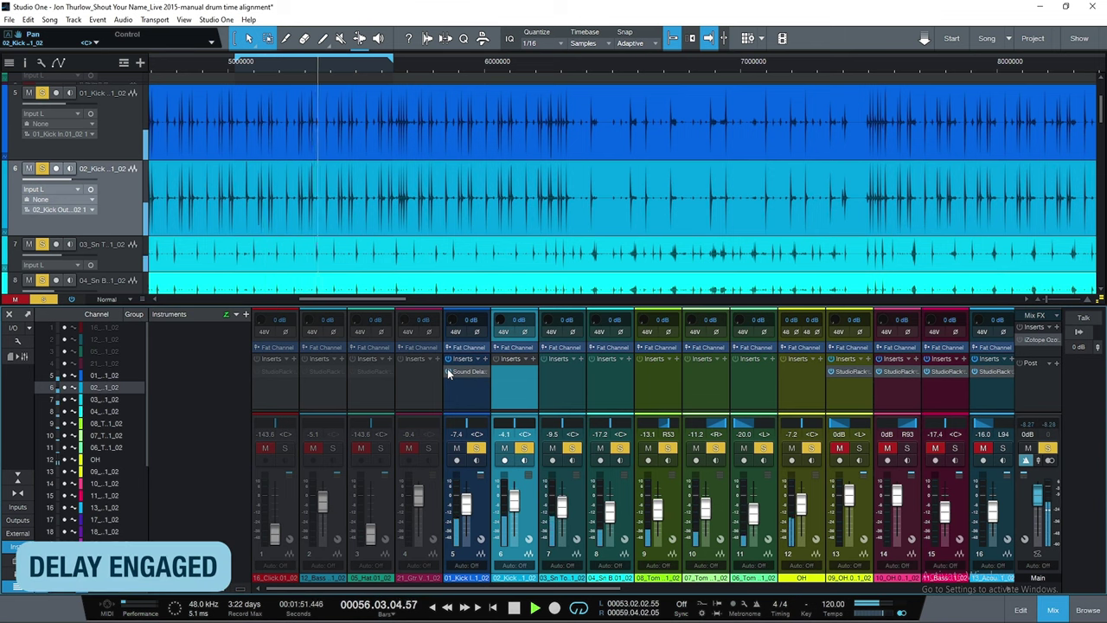
pyautogui.click(447, 371)
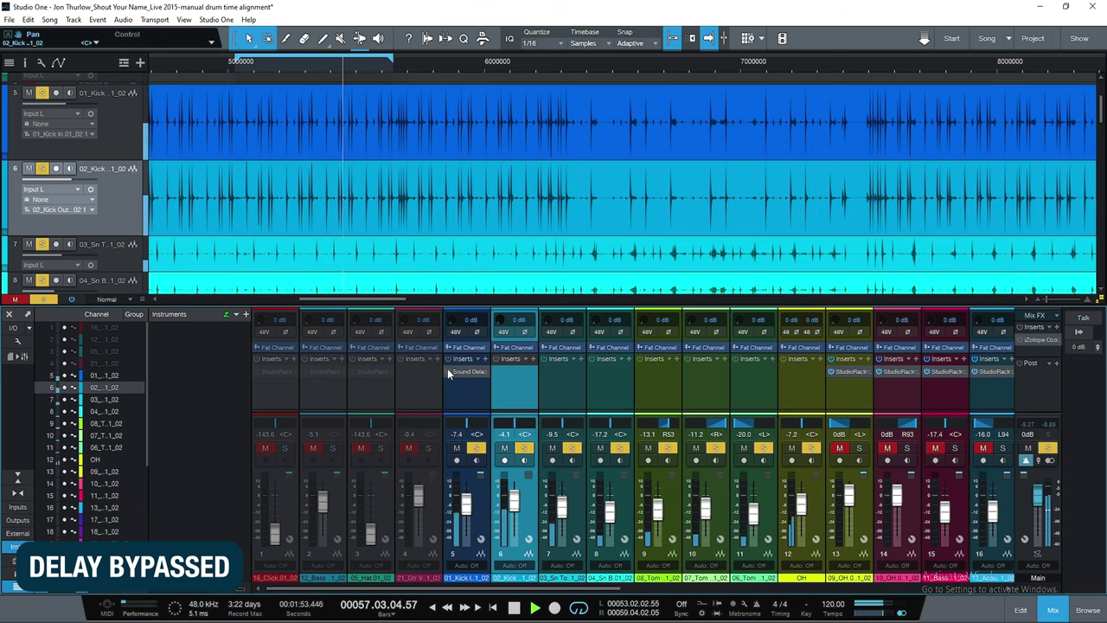
pyautogui.click(448, 371)
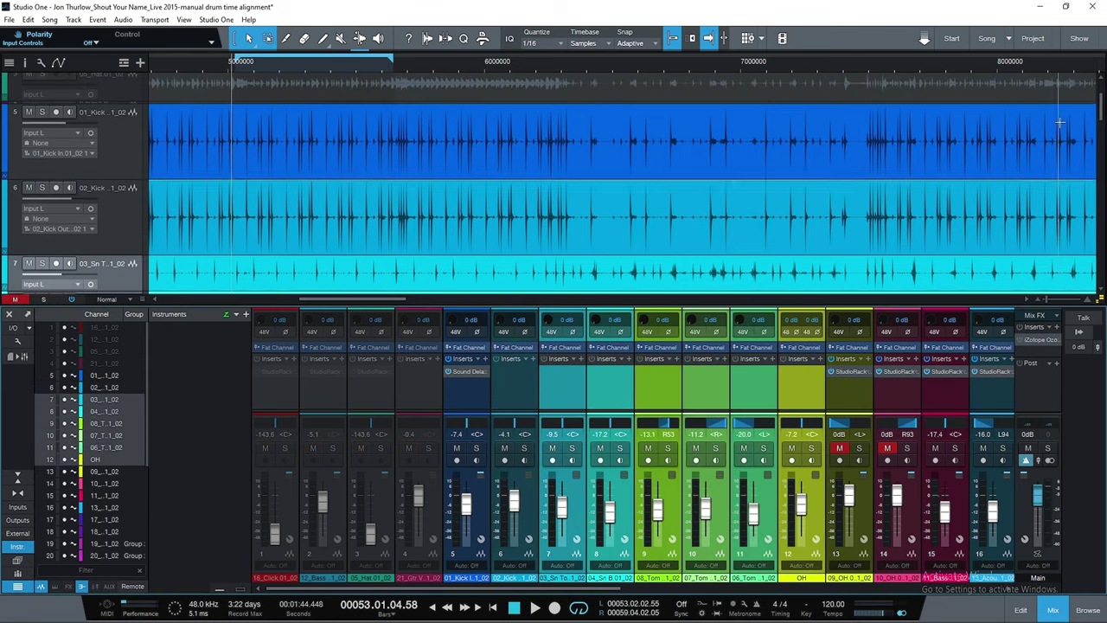
# Move the OH track up to sit directly below the Snare Top track
pyautogui.moveTo(1099, 108); pyautogui.dragTo(1098, 127)
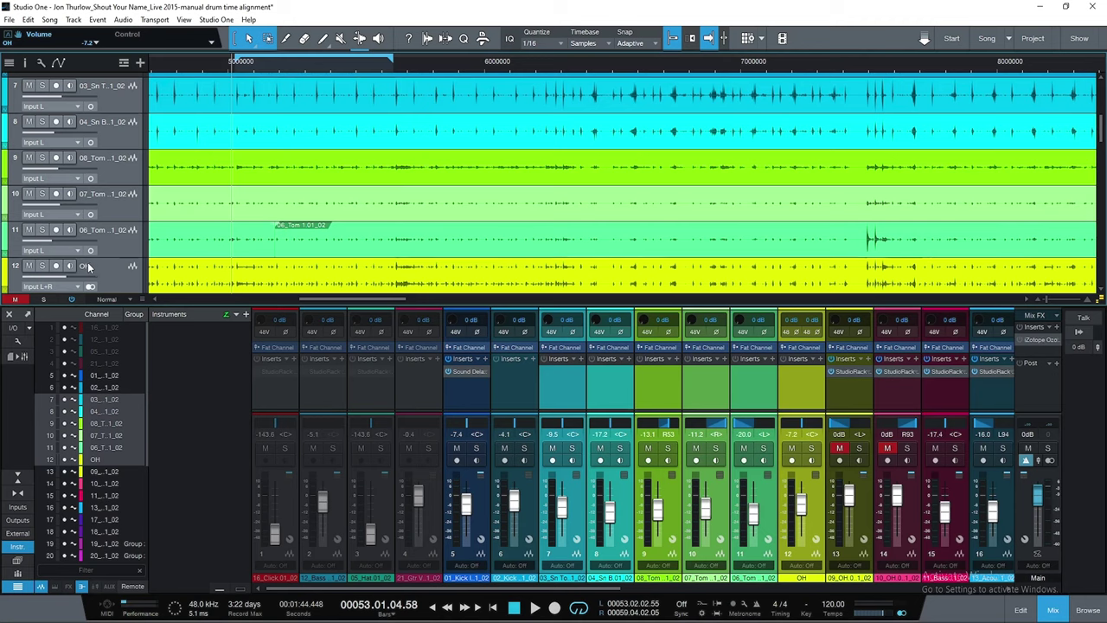
pyautogui.moveTo(97, 268); pyautogui.dragTo(121, 128)
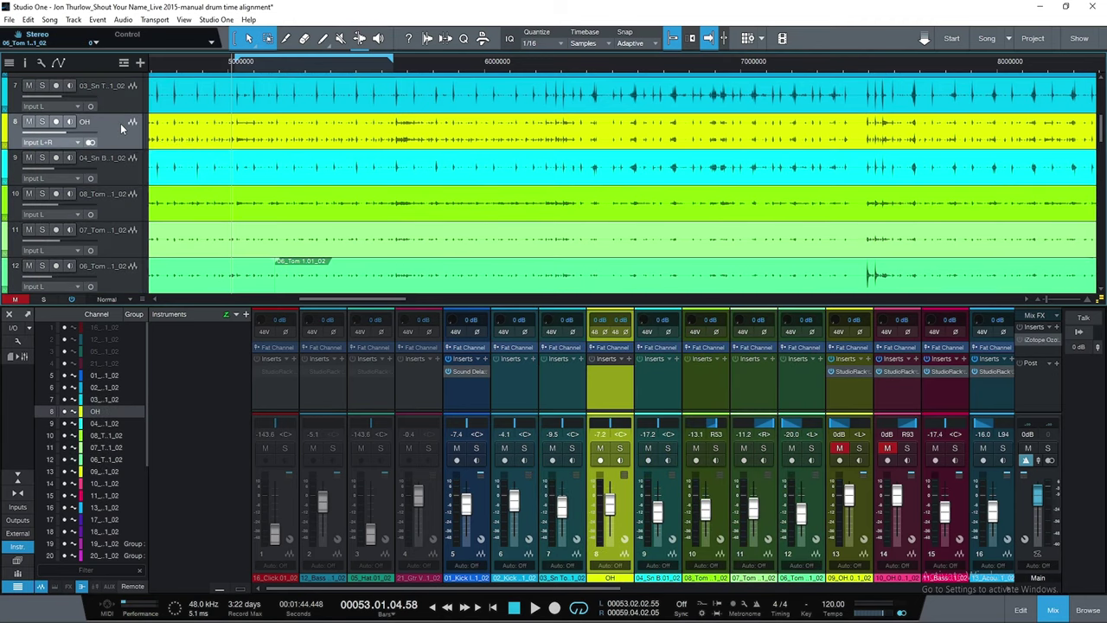
# Place the playhead at the onset of a Snare Top hit near sample 5191000 and examine the other drum tracks' waveforms there
pyautogui.click(273, 68)
pyautogui.press('e')
pyautogui.press('e')
pyautogui.press('e')
pyautogui.press('e')
pyautogui.press('e')
pyautogui.press('e')
pyautogui.click(445, 73)
pyautogui.press('e')
pyautogui.press('e')
pyautogui.press('e')
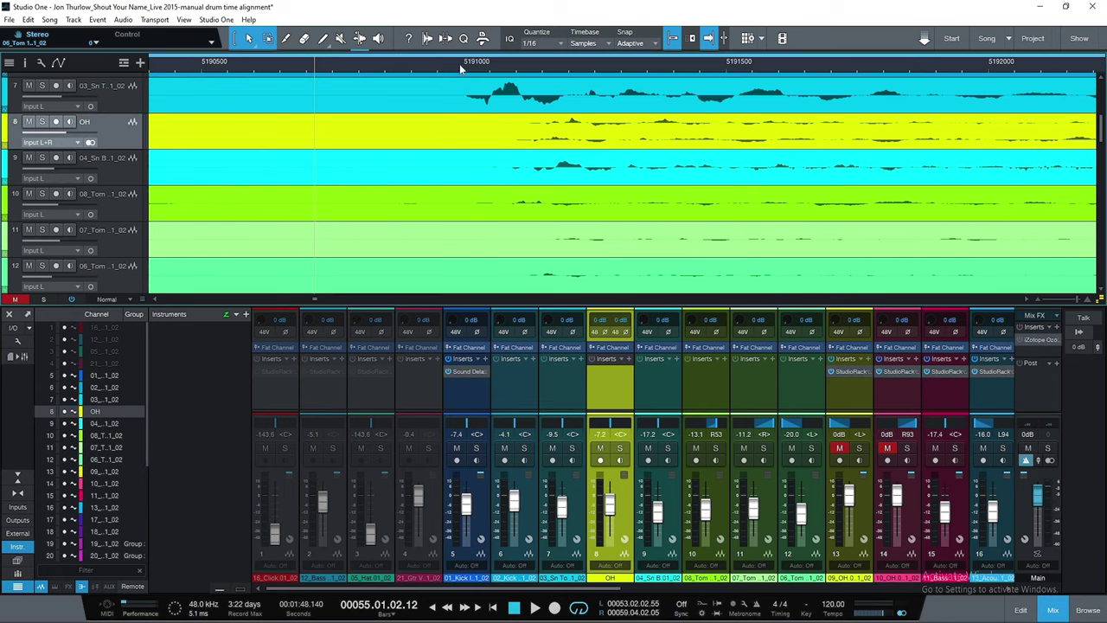
pyautogui.scroll(4, 460, 70)
pyautogui.scroll(-2, 460, 69)
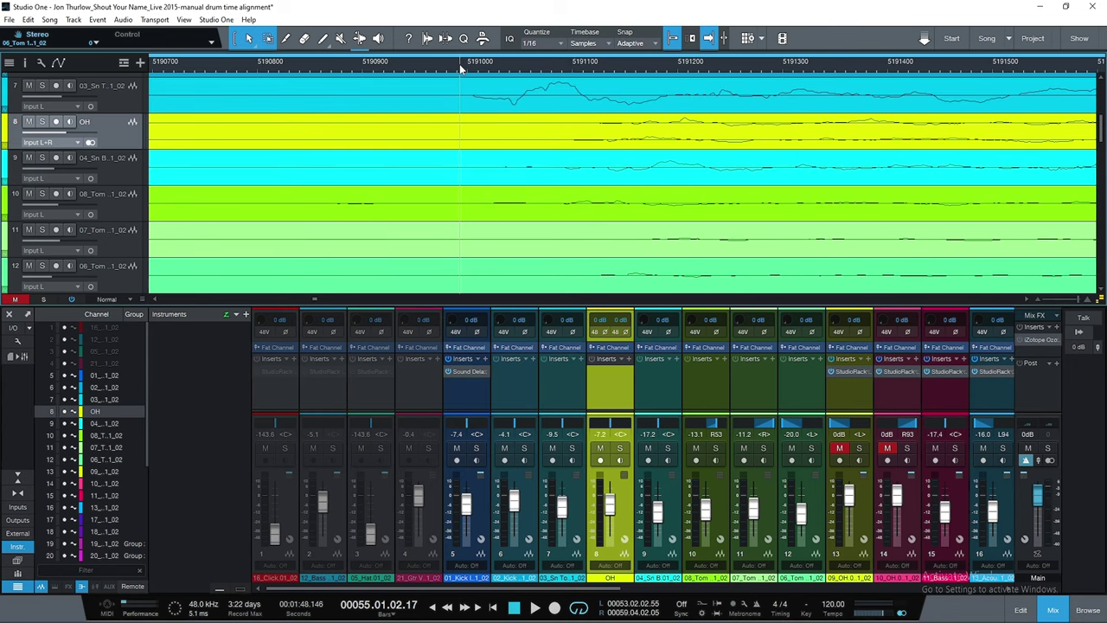
pyautogui.scroll(-2, 464, 69)
pyautogui.scroll(2, 464, 69)
pyautogui.scroll(-2, 464, 70)
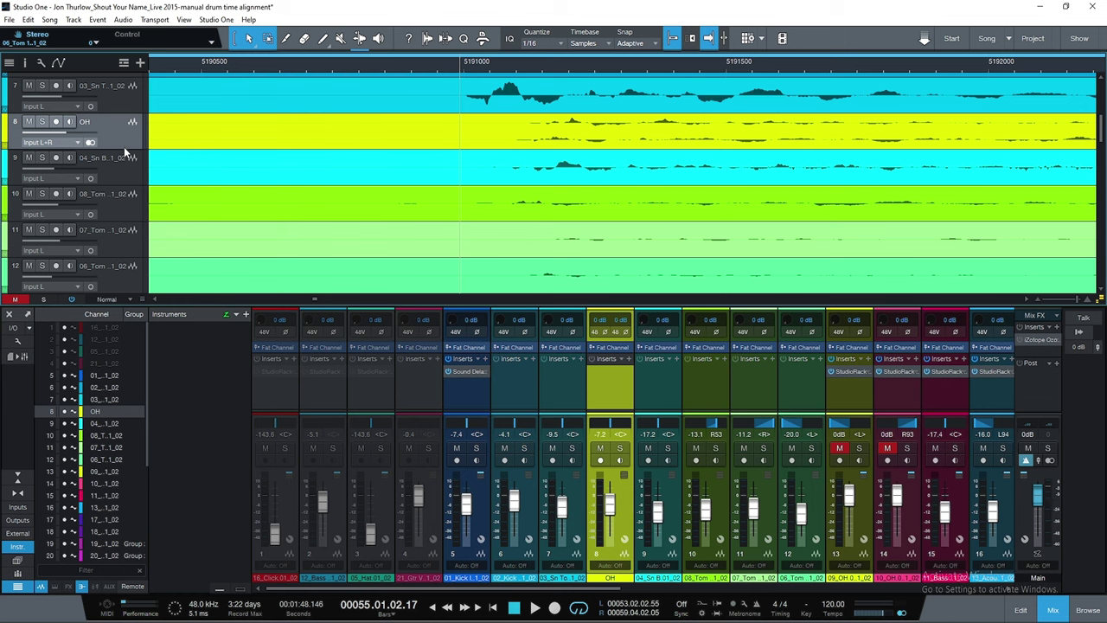
# Enlarge the OH track and mark the gap between its right and left channel onsets to measure their offset
pyautogui.moveTo(123, 150); pyautogui.dragTo(104, 298)
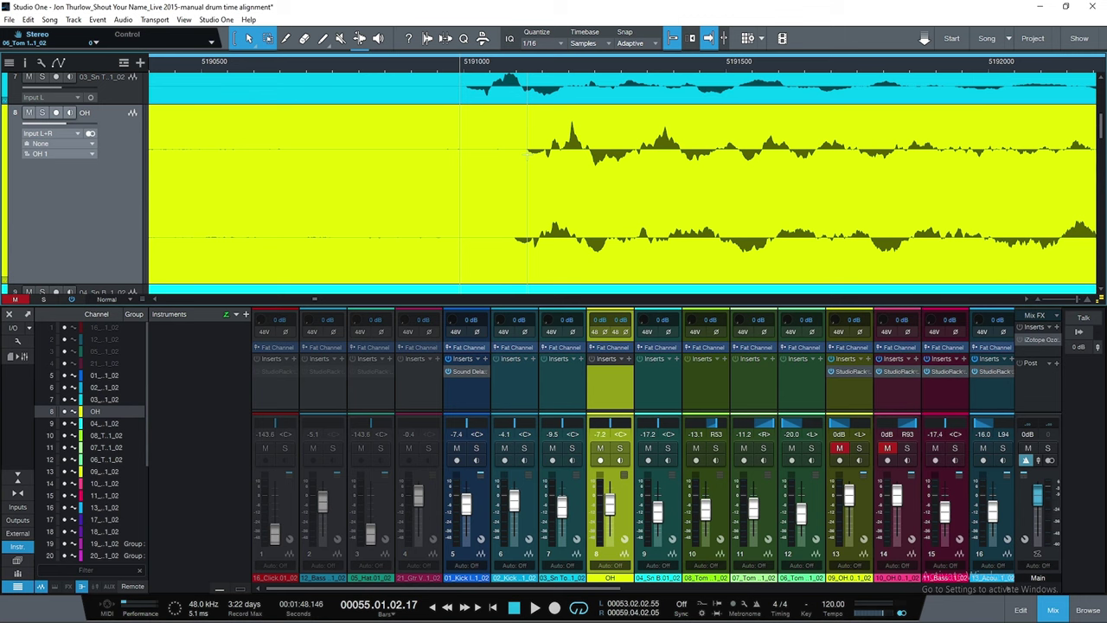
pyautogui.moveTo(527, 154); pyautogui.dragTo(514, 185)
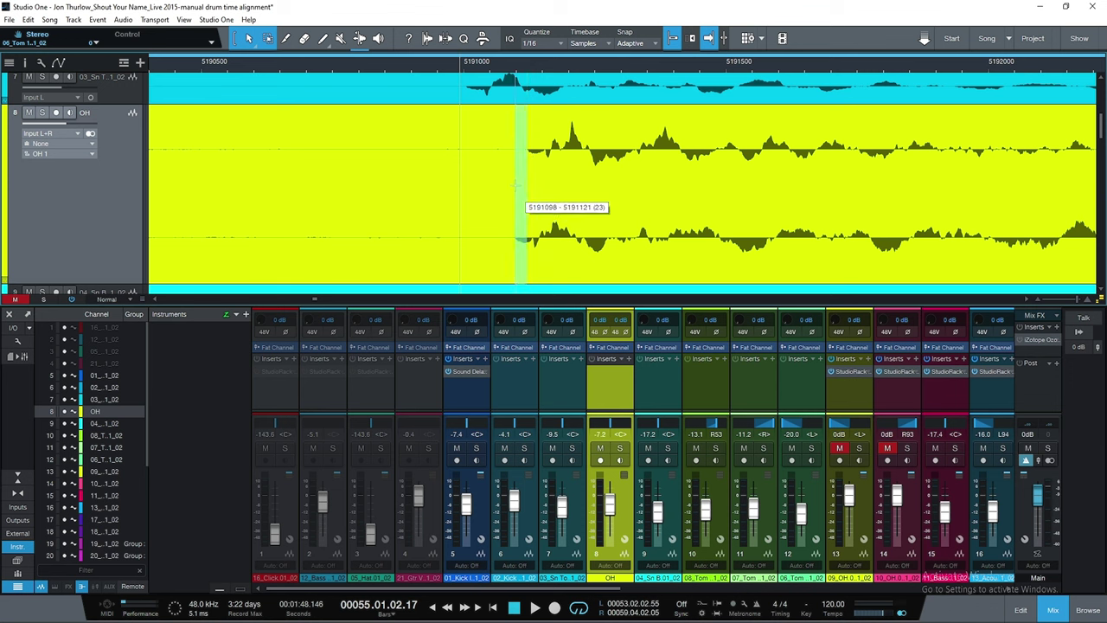
pyautogui.moveTo(516, 184); pyautogui.dragTo(515, 184)
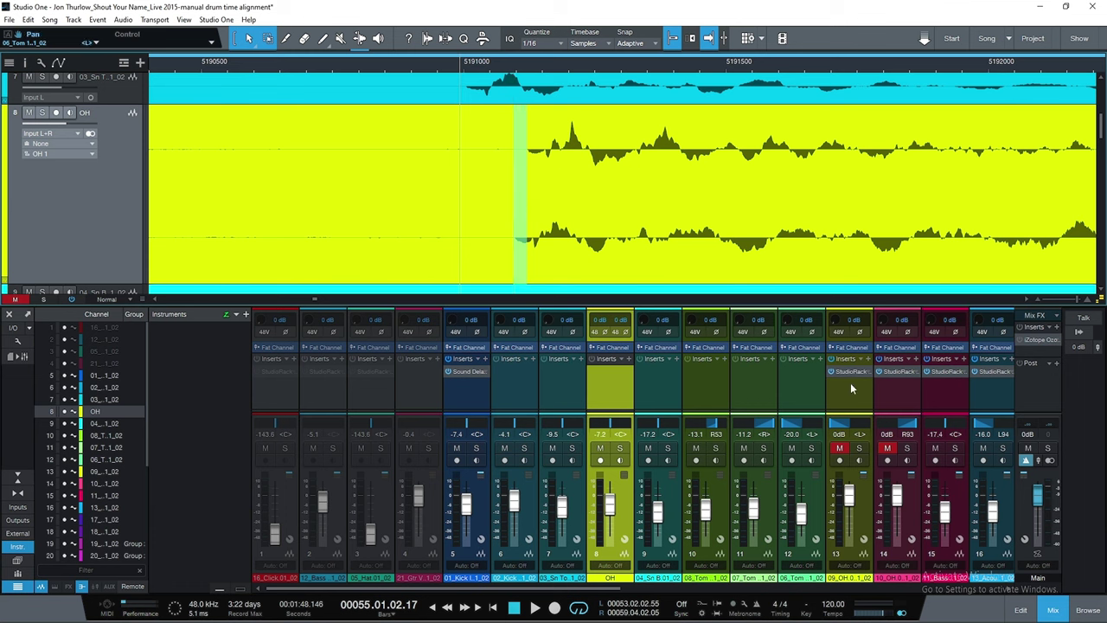
# Insert Voxengo Sound Delay on the OH channel and set its routing to Dual Mono
pyautogui.click(625, 374)
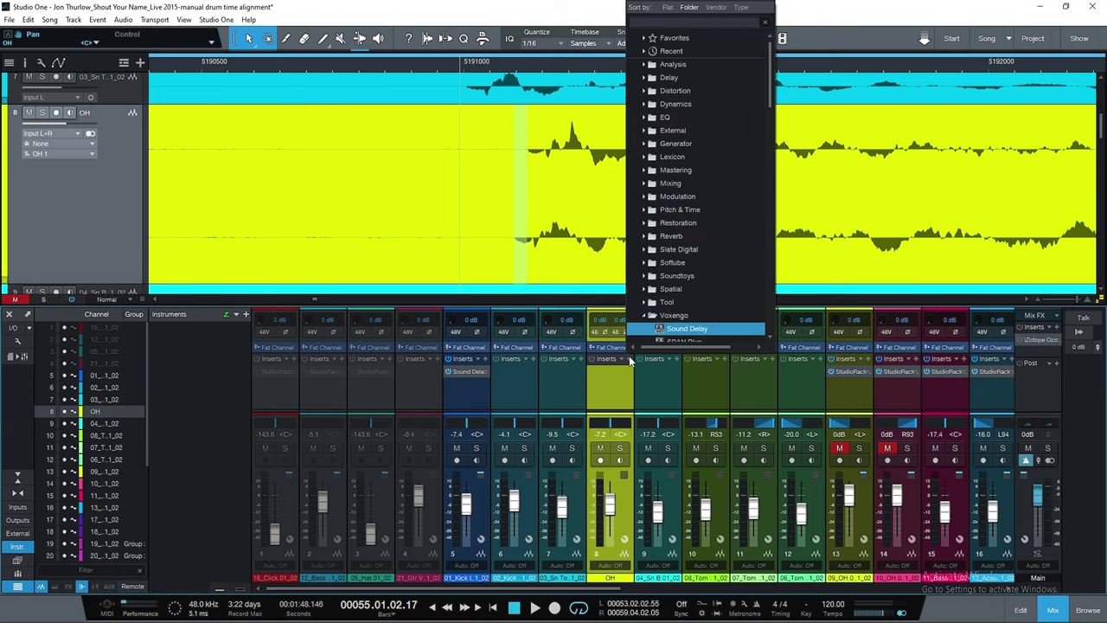
pyautogui.click(683, 322)
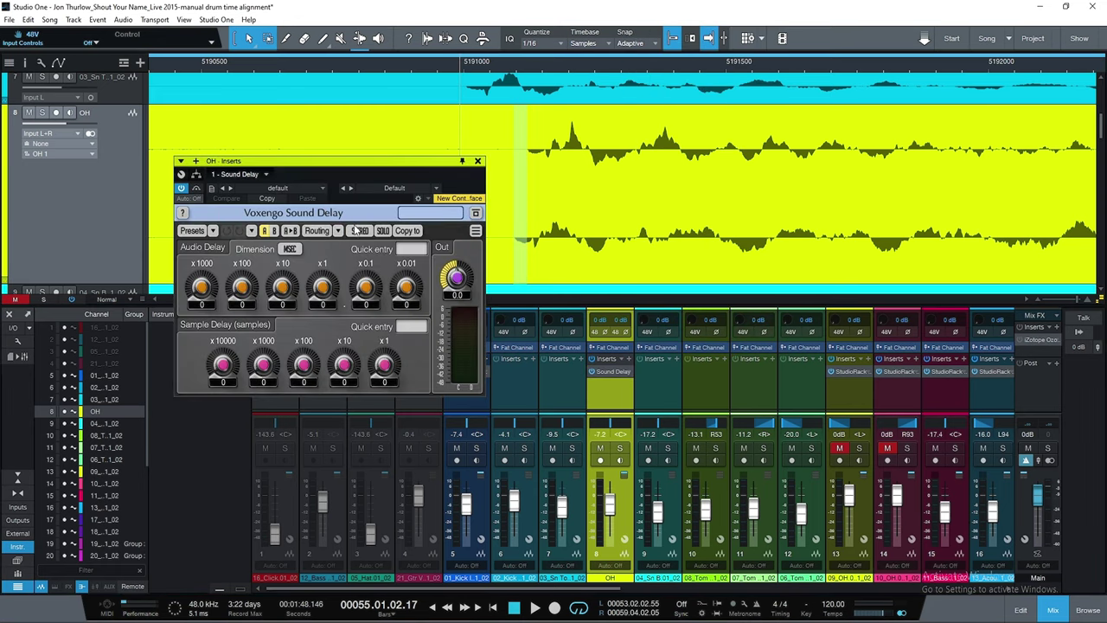
pyautogui.click(359, 231)
pyautogui.click(338, 231)
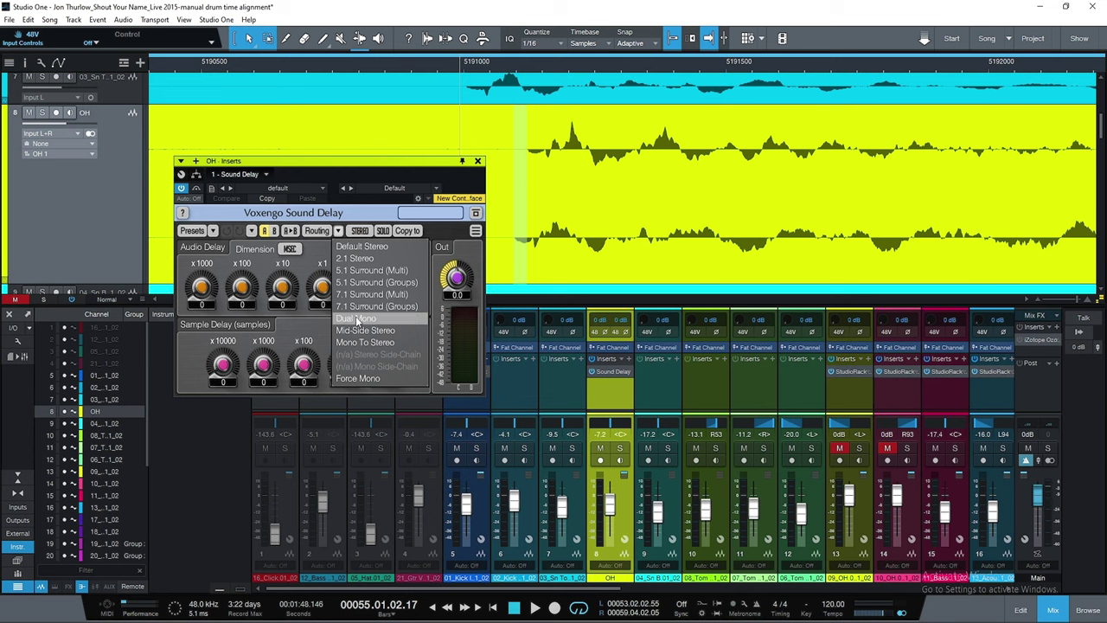
pyautogui.click(357, 320)
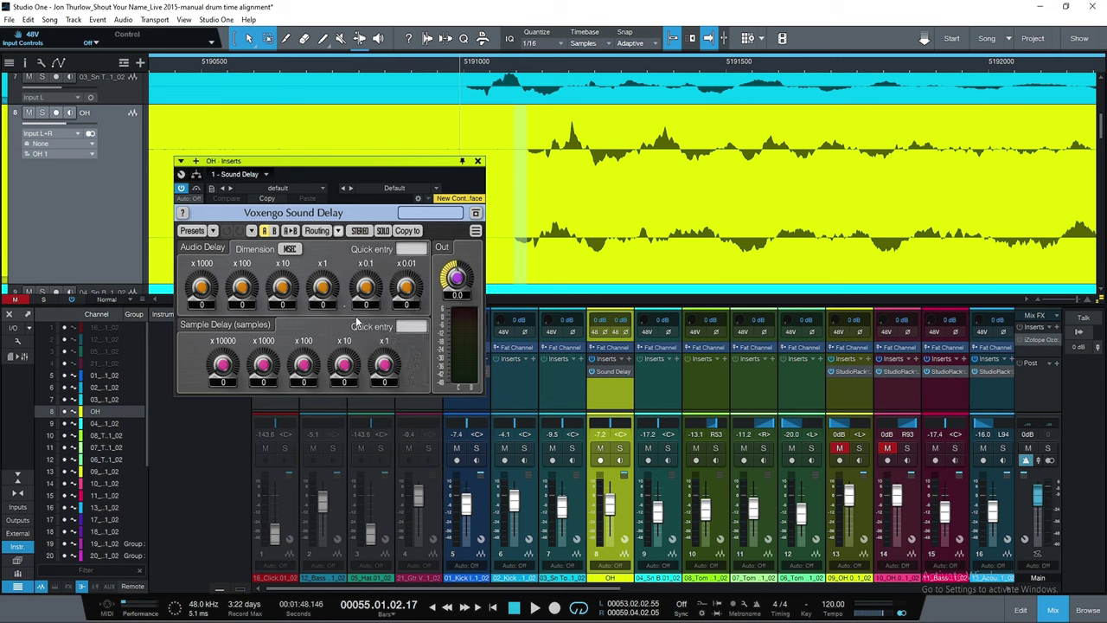
# Select the right channel in the OH Sound Delay and set its sample delay to 23 samples
pyautogui.click(354, 234)
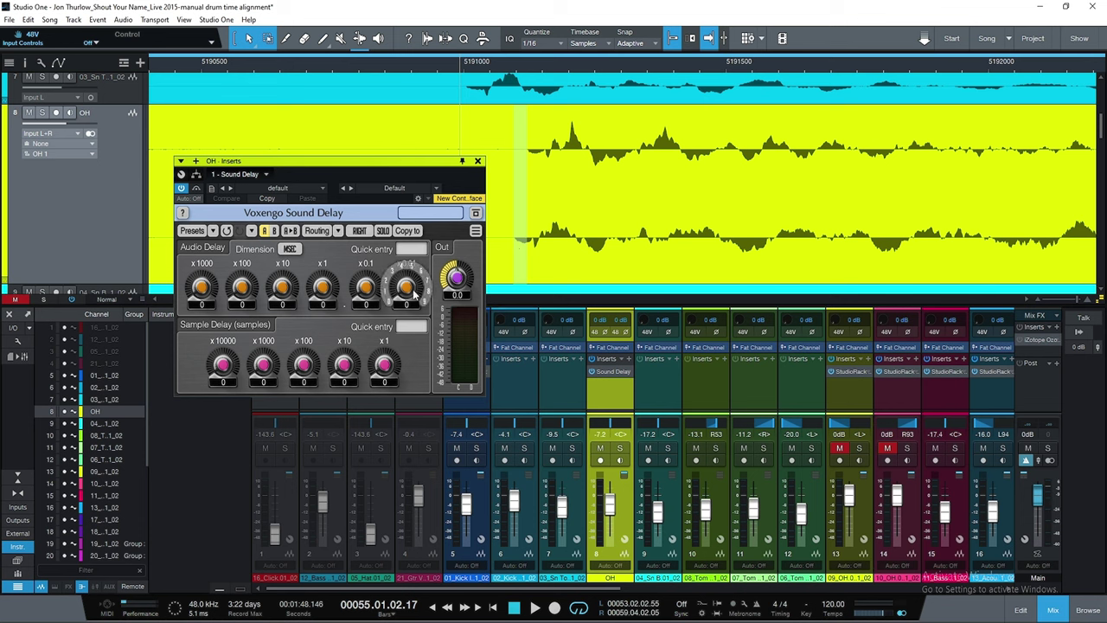
pyautogui.click(409, 329)
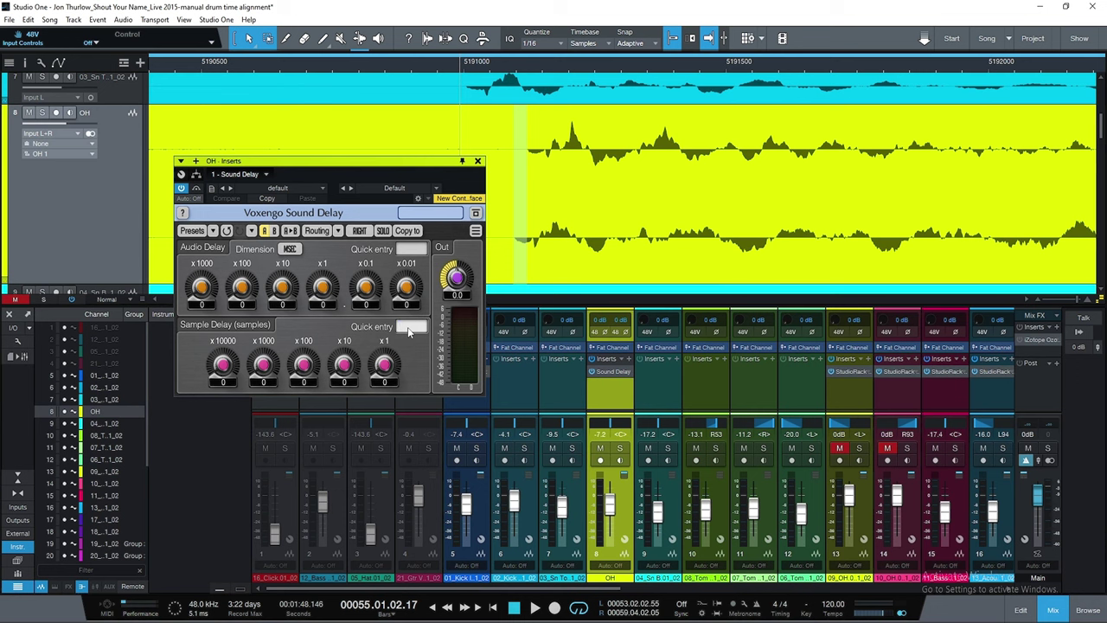
pyautogui.write('23')
pyautogui.press('Return')
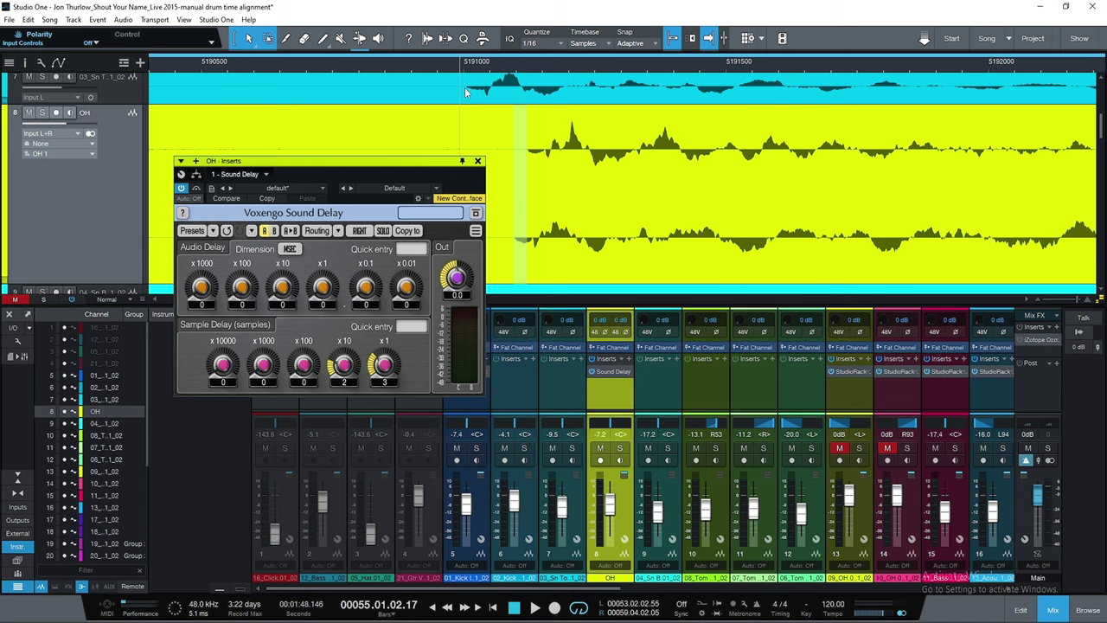
# Measure the gap from the Snare Top onset to the OH left onset and copy the OH Sound Delay to the Snare Top channel
pyautogui.moveTo(465, 80); pyautogui.dragTo(526, 165)
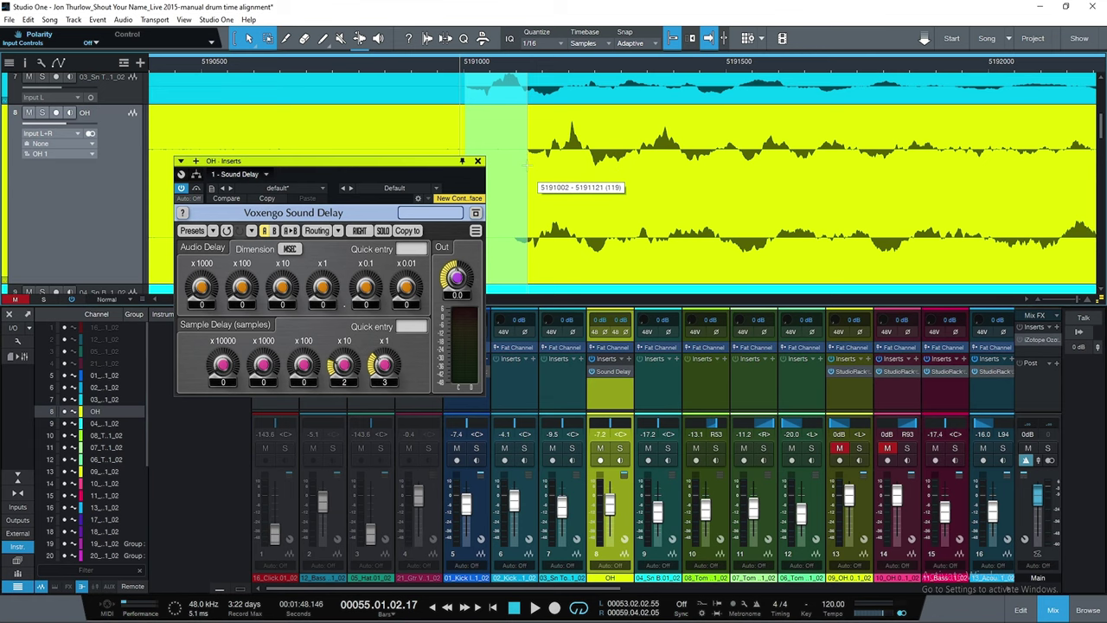
pyautogui.click(566, 375)
pyautogui.click(566, 375)
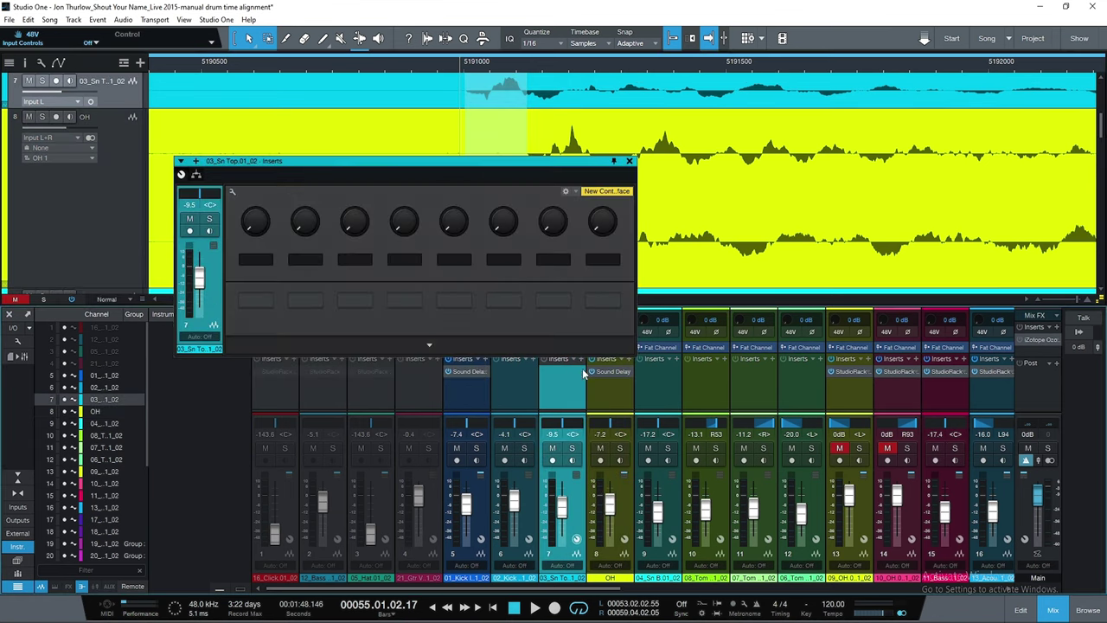
pyautogui.moveTo(605, 374); pyautogui.dragTo(568, 372)
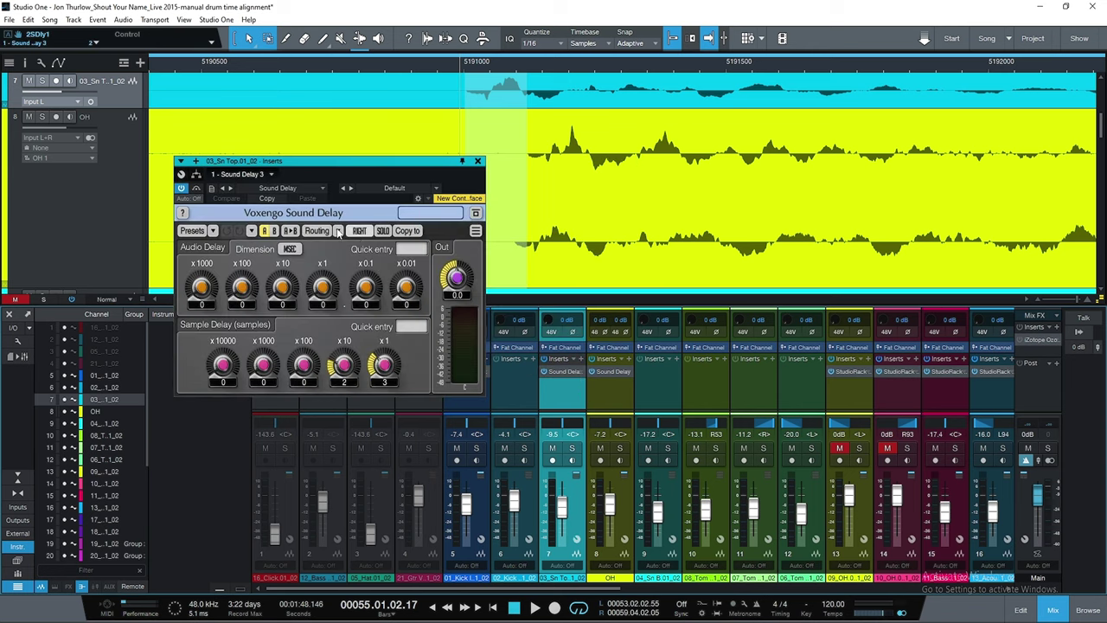
# Reset the Snare Top Sound Delay's routing to Default Stereo and set its sample delay to 119 samples
pyautogui.click(338, 231)
pyautogui.click(347, 248)
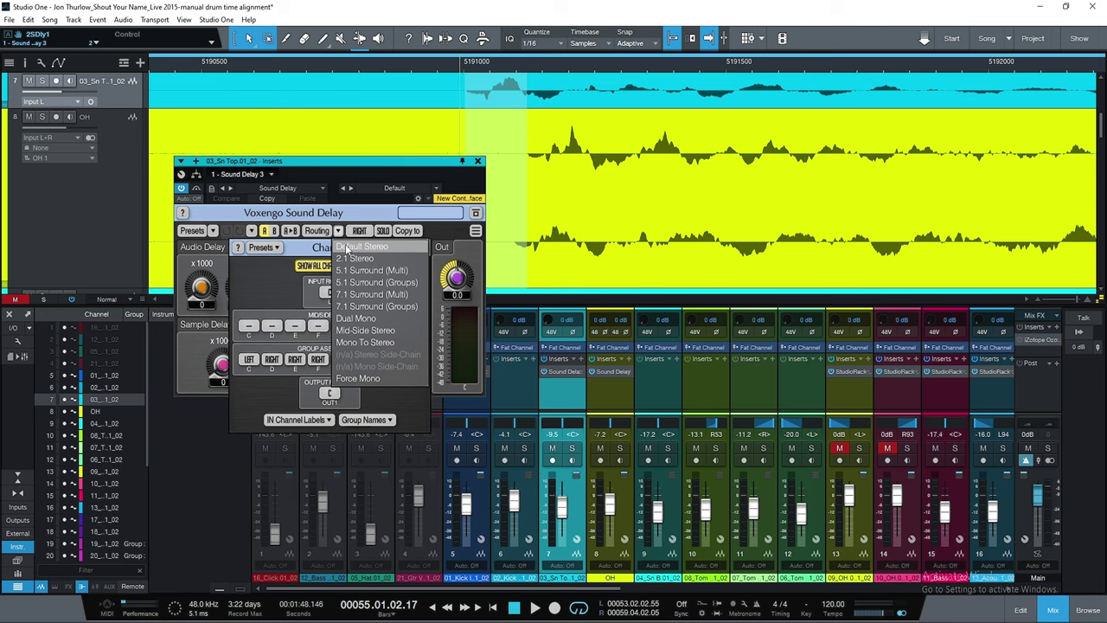
pyautogui.click(347, 249)
pyautogui.click(338, 231)
pyautogui.write('0')
pyautogui.press('Return')
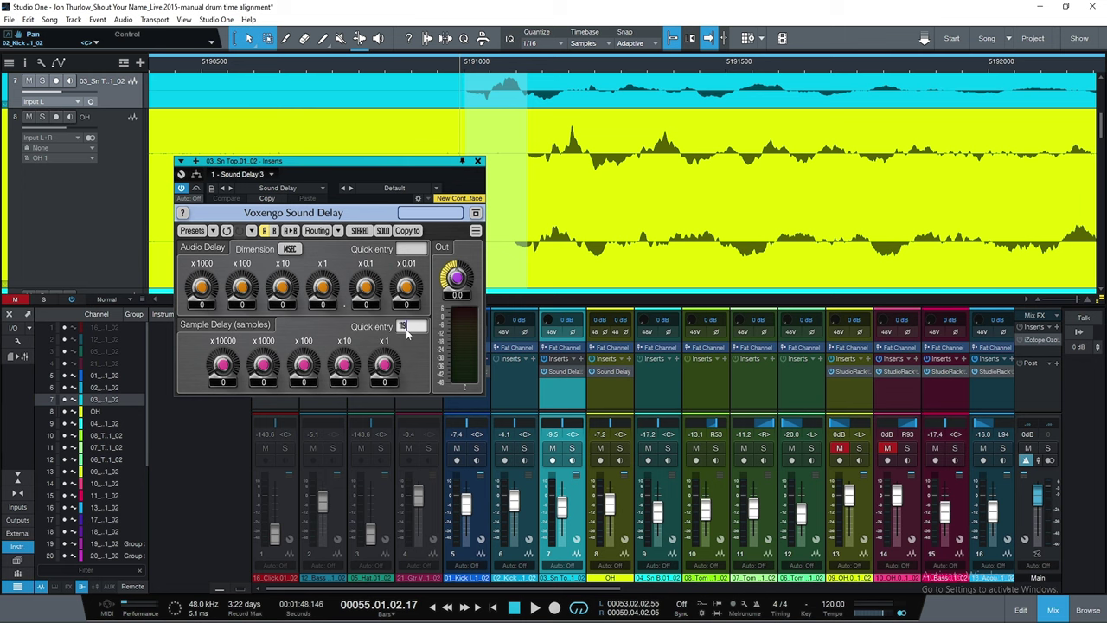
pyautogui.write('119')
pyautogui.press('Return')
# Solo the Snare Top and OH channels and select both together
pyautogui.click(572, 448)
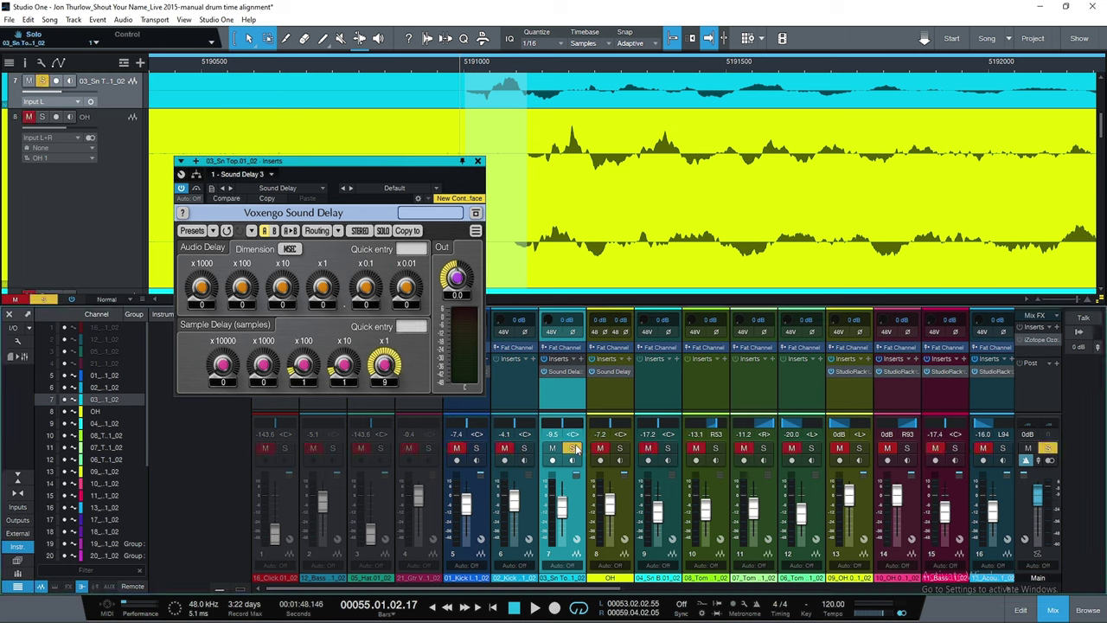
pyautogui.click(620, 448)
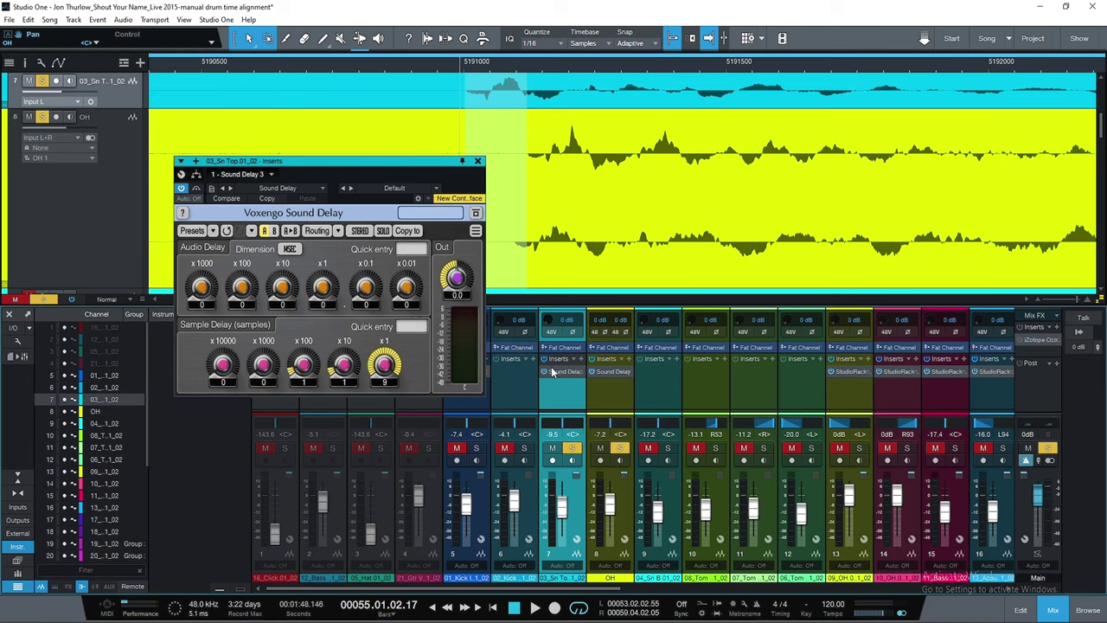
pyautogui.click(613, 391)
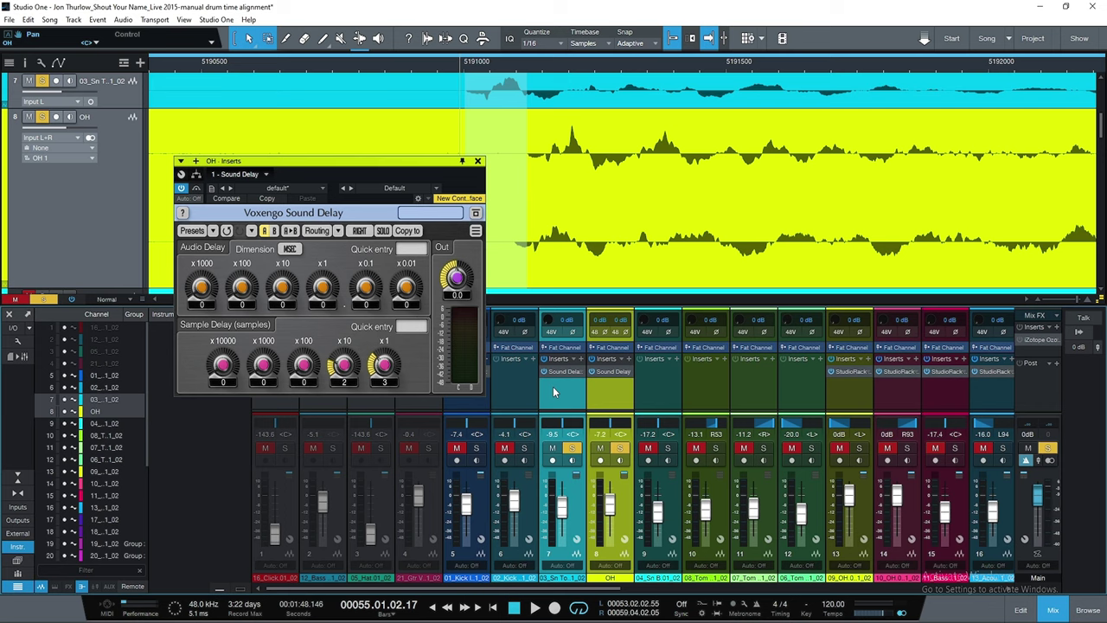
# Play the Snare Top with the OH and compare the sound with both Sound Delays bypassed and engaged
pyautogui.press('w')
pyautogui.press('w')
pyautogui.press('w')
pyautogui.press('w')
pyautogui.press('w')
pyautogui.press('w')
pyautogui.press('w')
pyautogui.press('w')
pyautogui.press('w')
pyautogui.press('w')
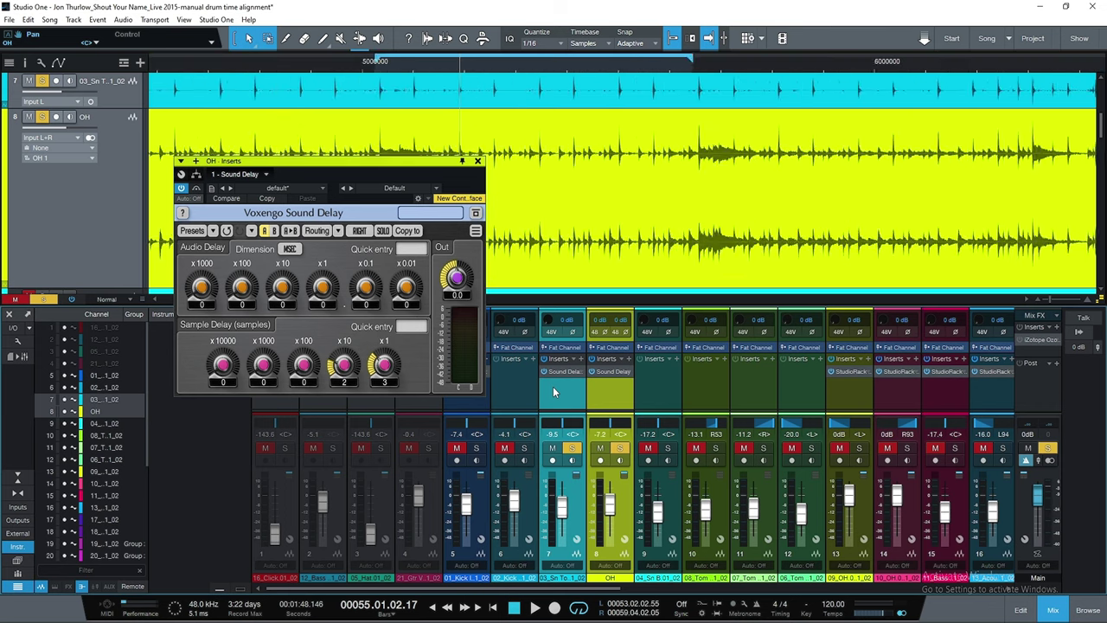
pyautogui.click(545, 371)
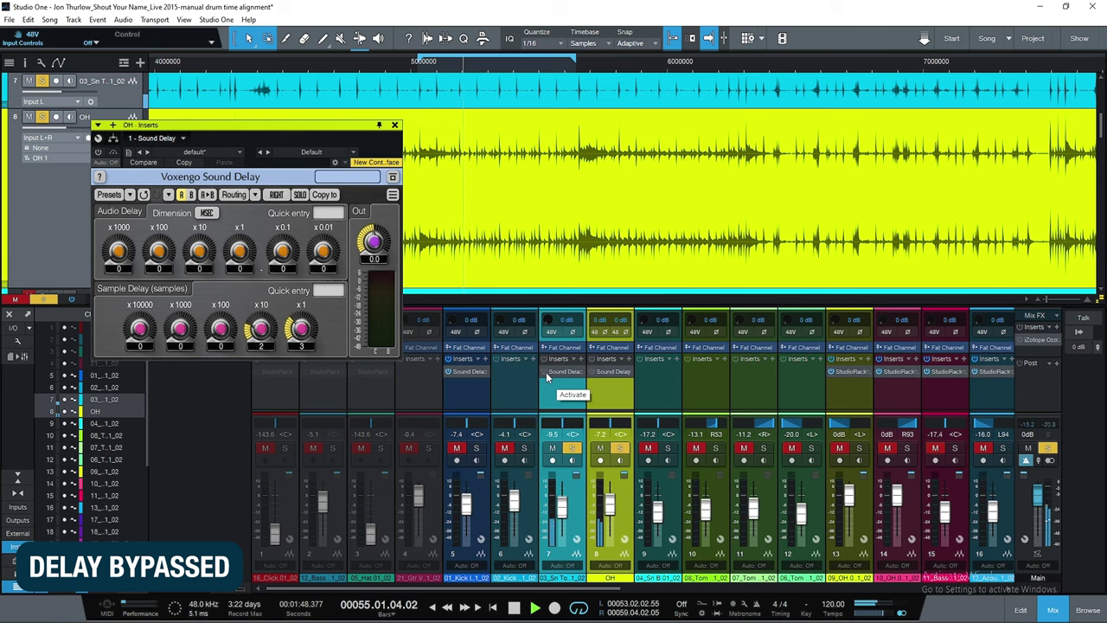
pyautogui.click(546, 371)
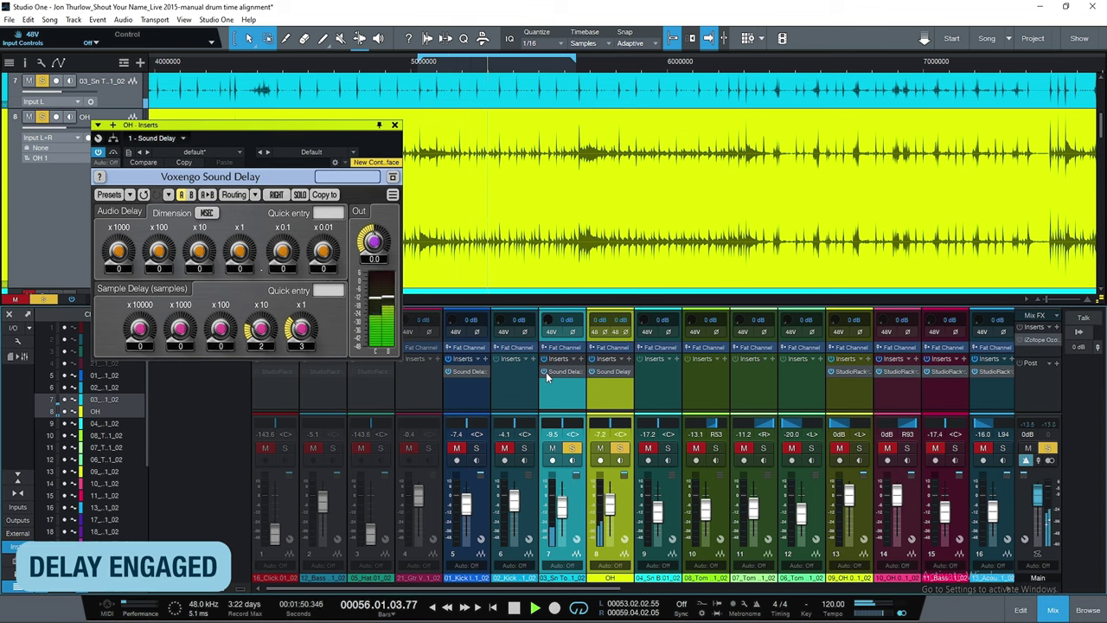
pyautogui.click(546, 372)
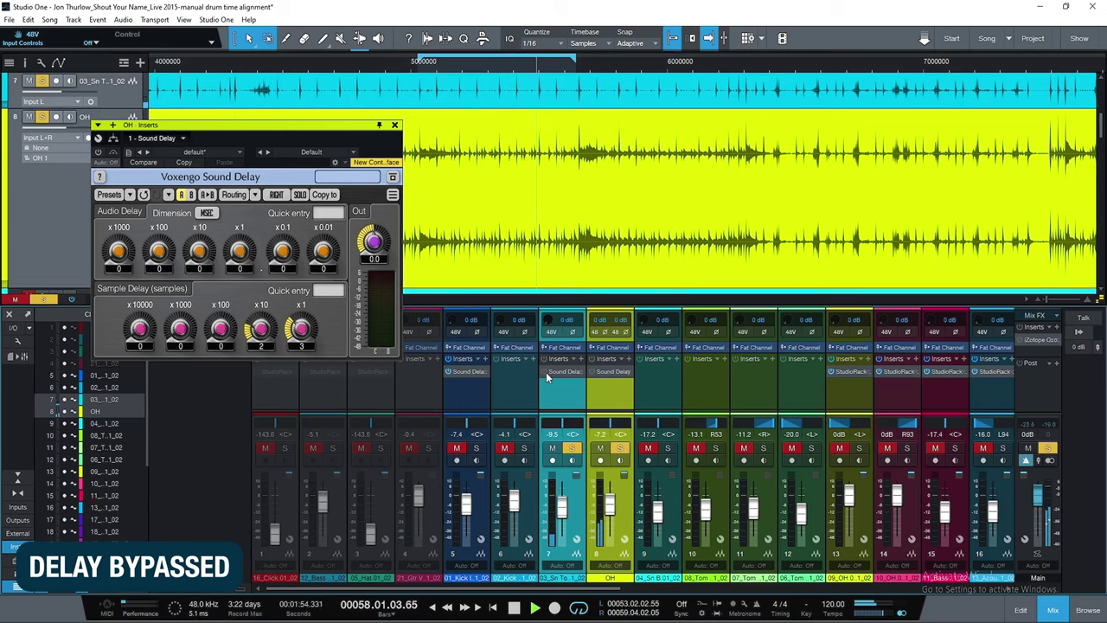
pyautogui.click(546, 372)
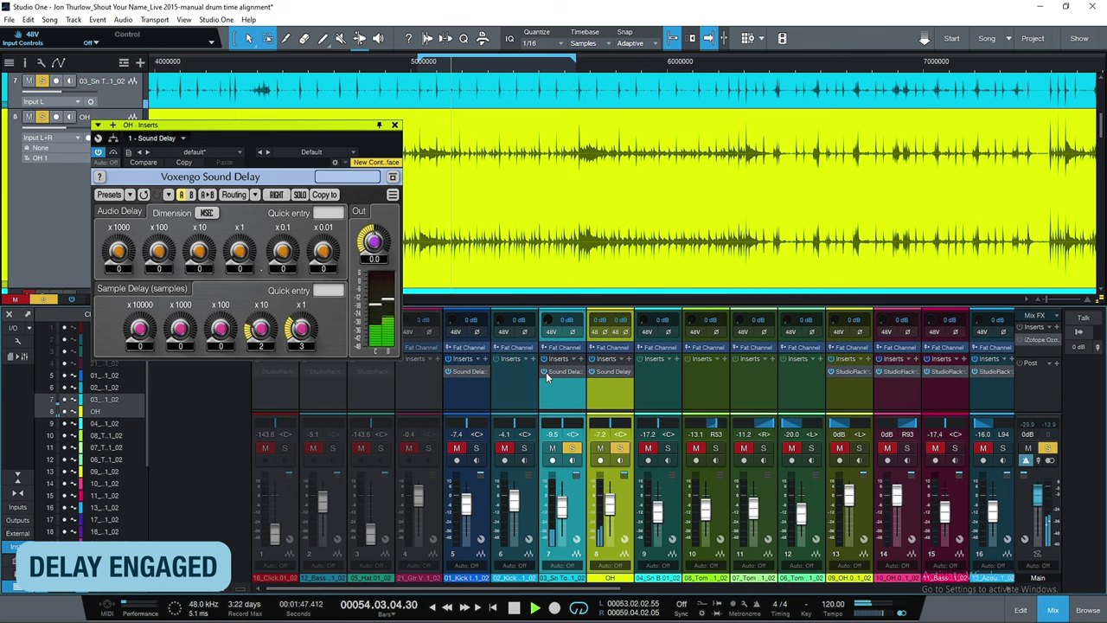
pyautogui.click(546, 371)
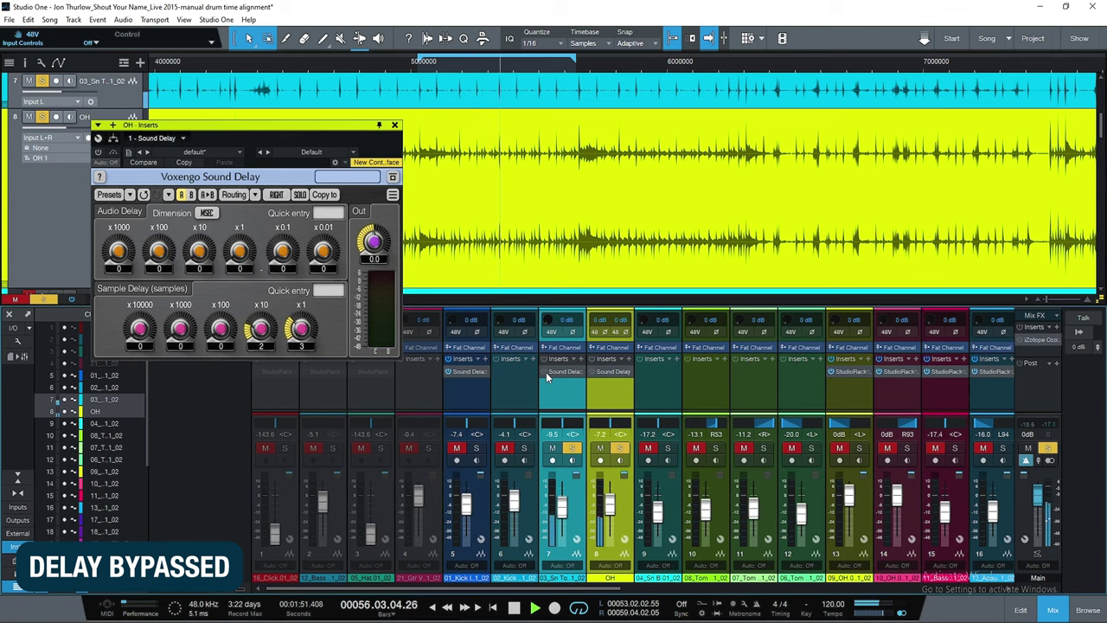
pyautogui.click(545, 372)
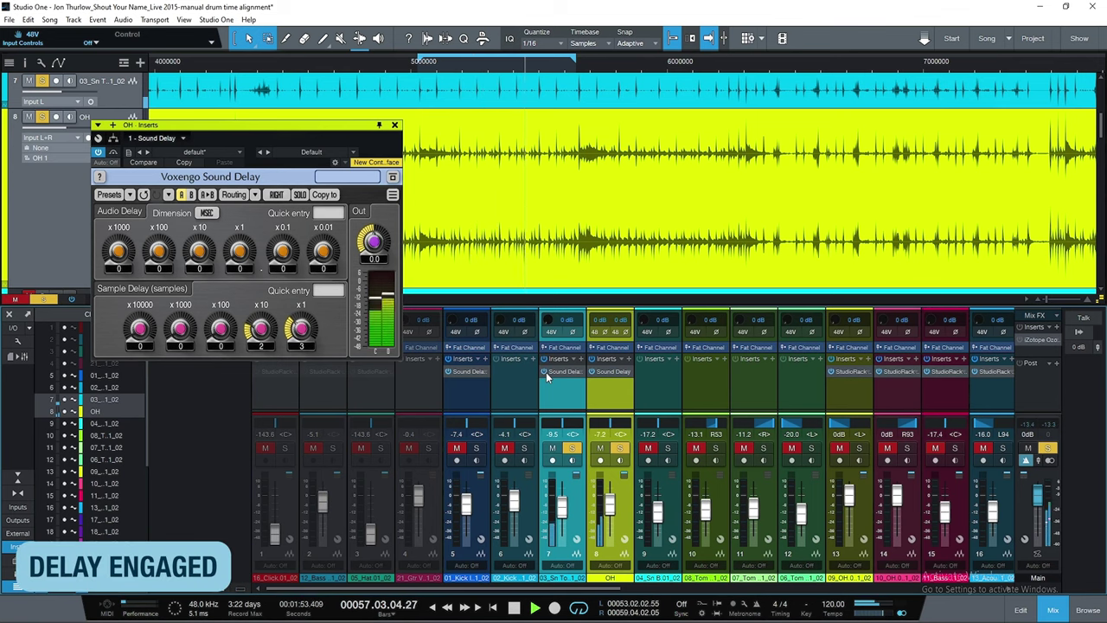
pyautogui.click(546, 372)
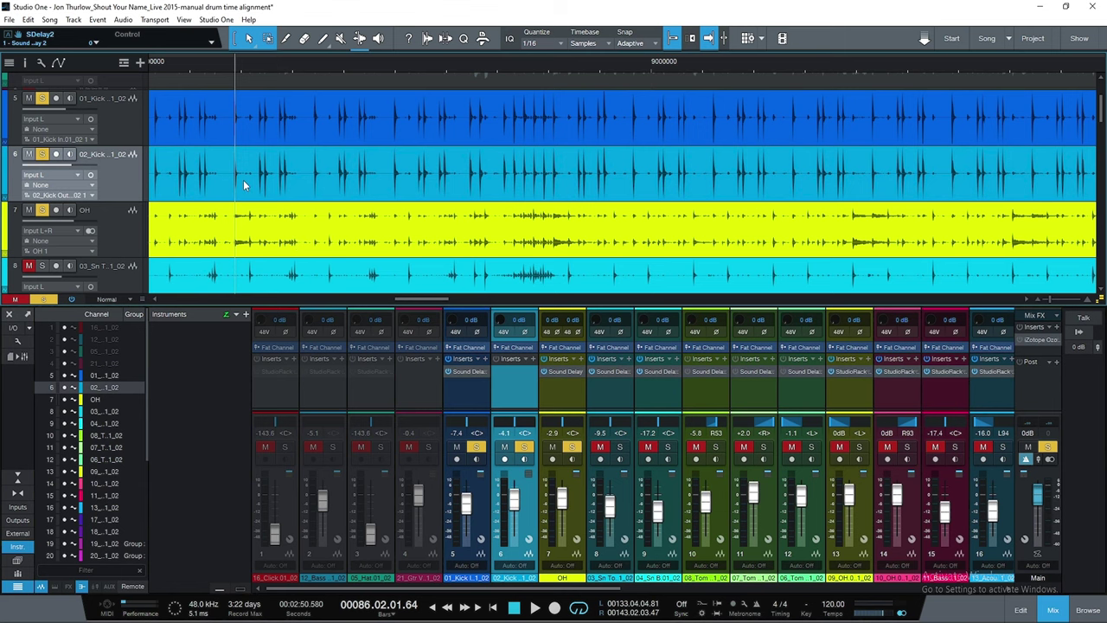
# Enlarge a kick hit's waveforms and mark the gap between the Kick Out onset and the OH onset to measure their offset
pyautogui.scroll(10, 243, 180)
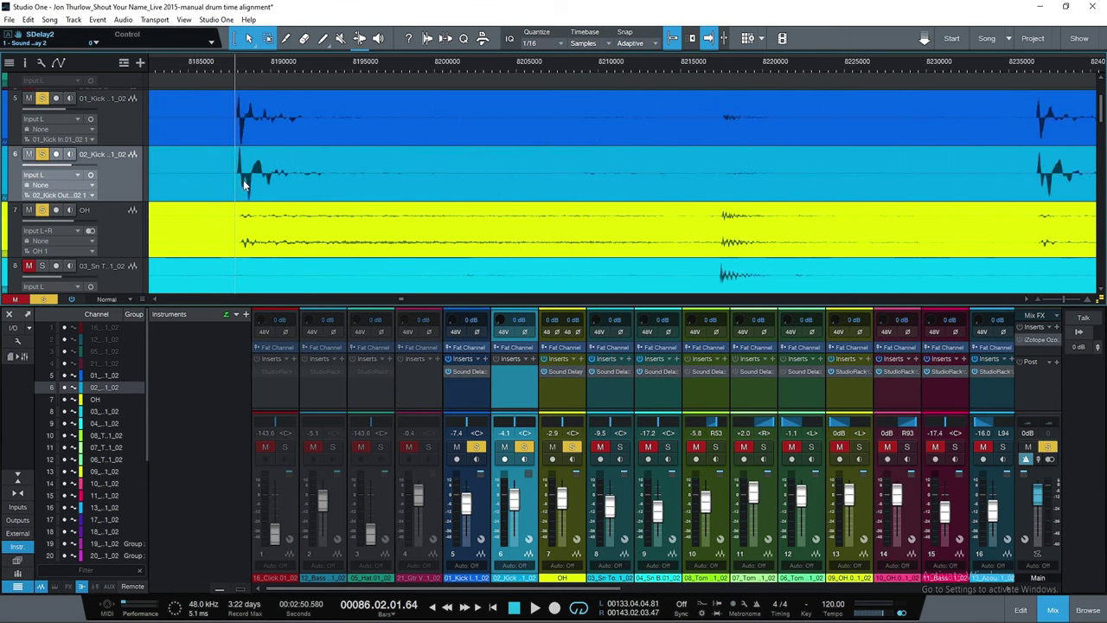
pyautogui.scroll(8, 242, 174)
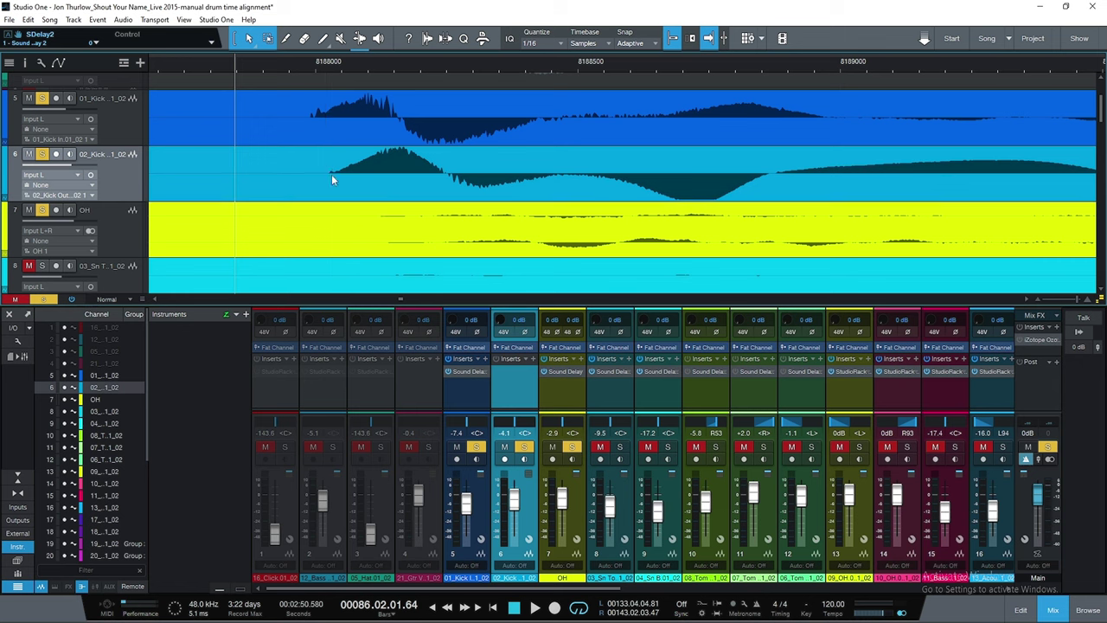
pyautogui.moveTo(327, 170); pyautogui.dragTo(389, 256)
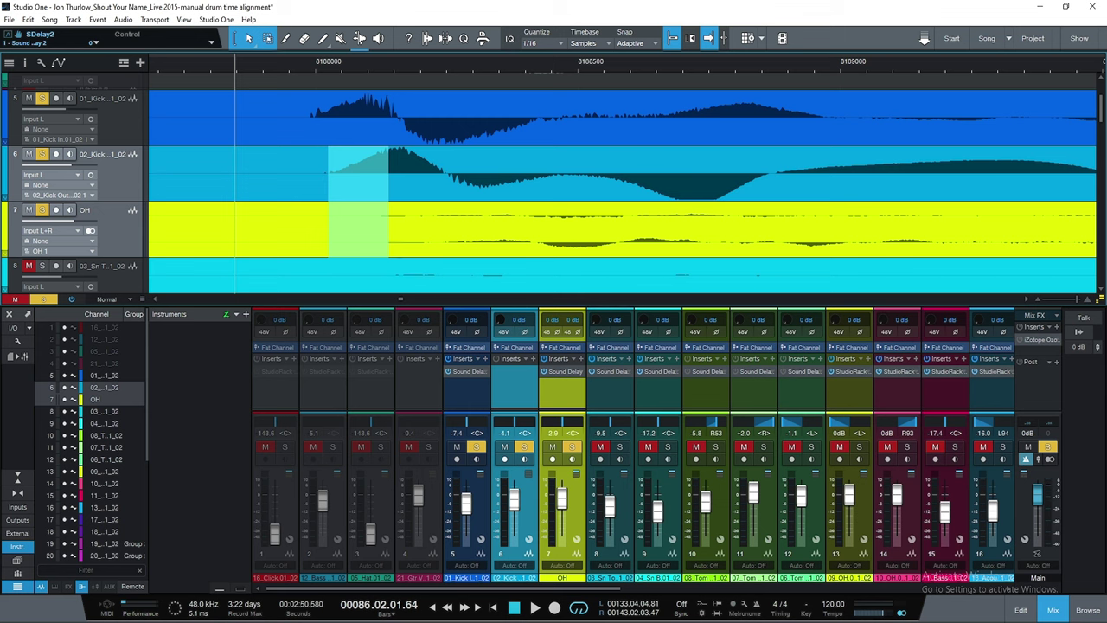
pyautogui.moveTo(1098, 363); pyautogui.dragTo(1103, 335)
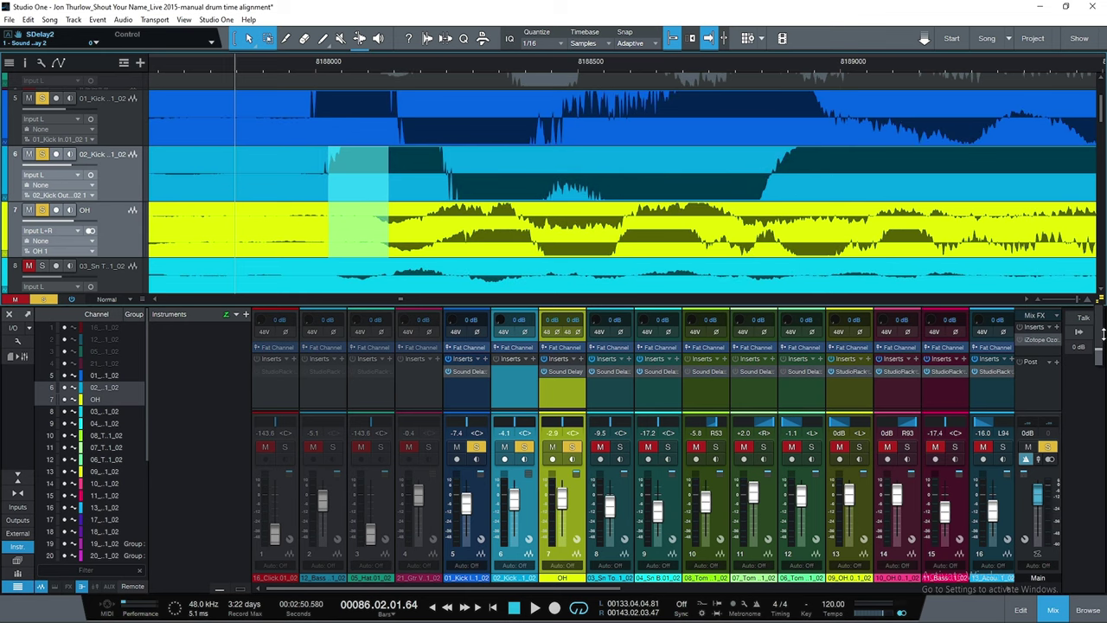
pyautogui.moveTo(376, 220); pyautogui.dragTo(322, 220)
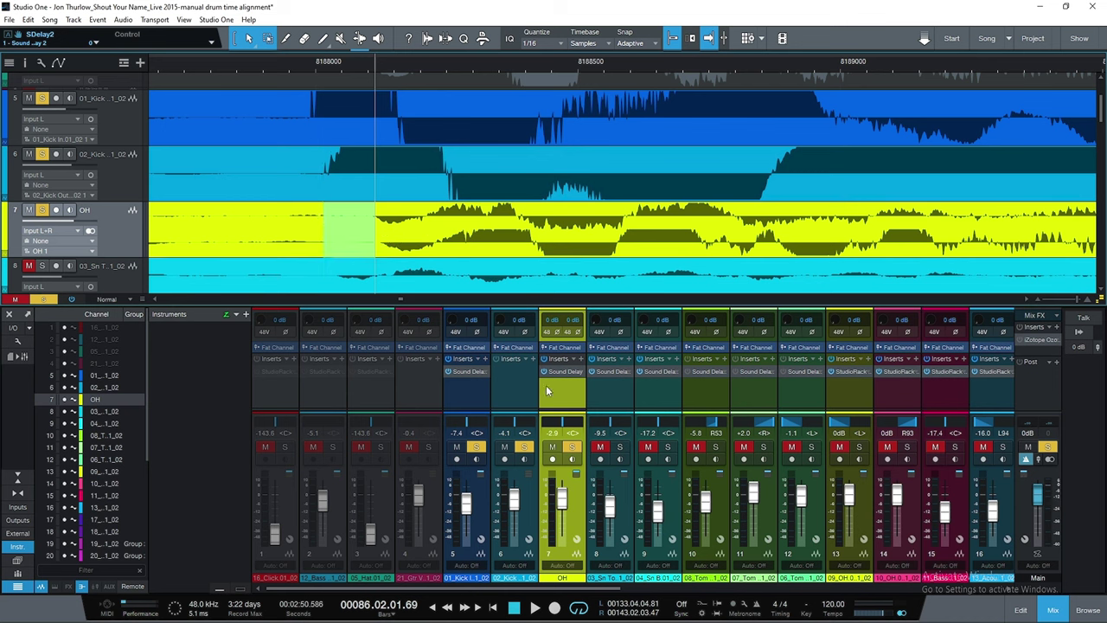
# Insert Voxengo Sound Delay on the Kick Out channel and set its sample delay to 99 samples
pyautogui.click(506, 377)
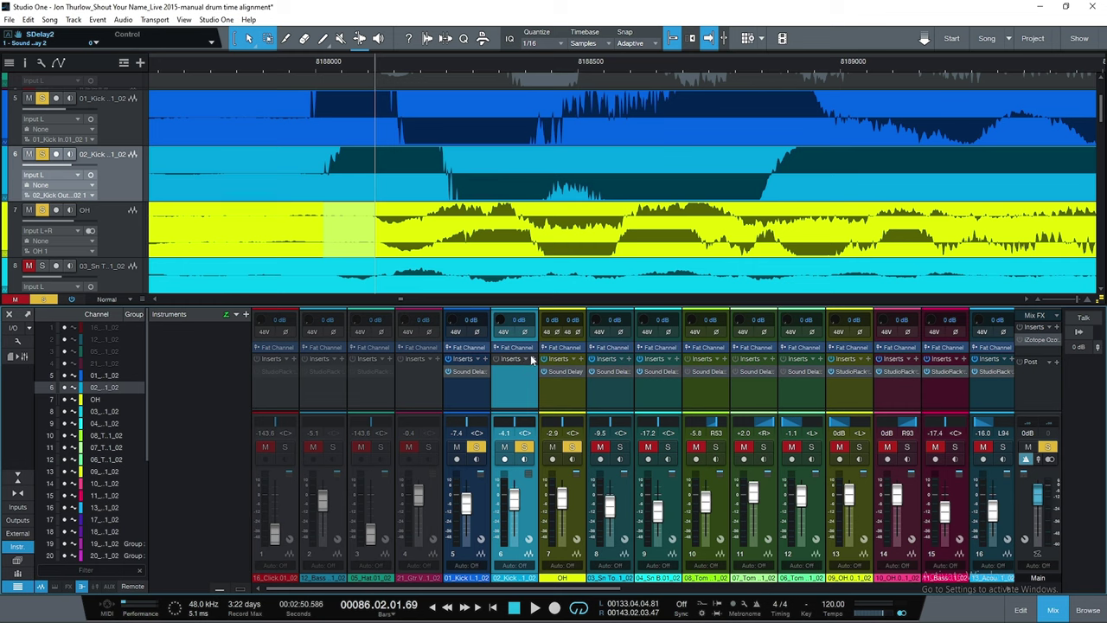
pyautogui.click(533, 358)
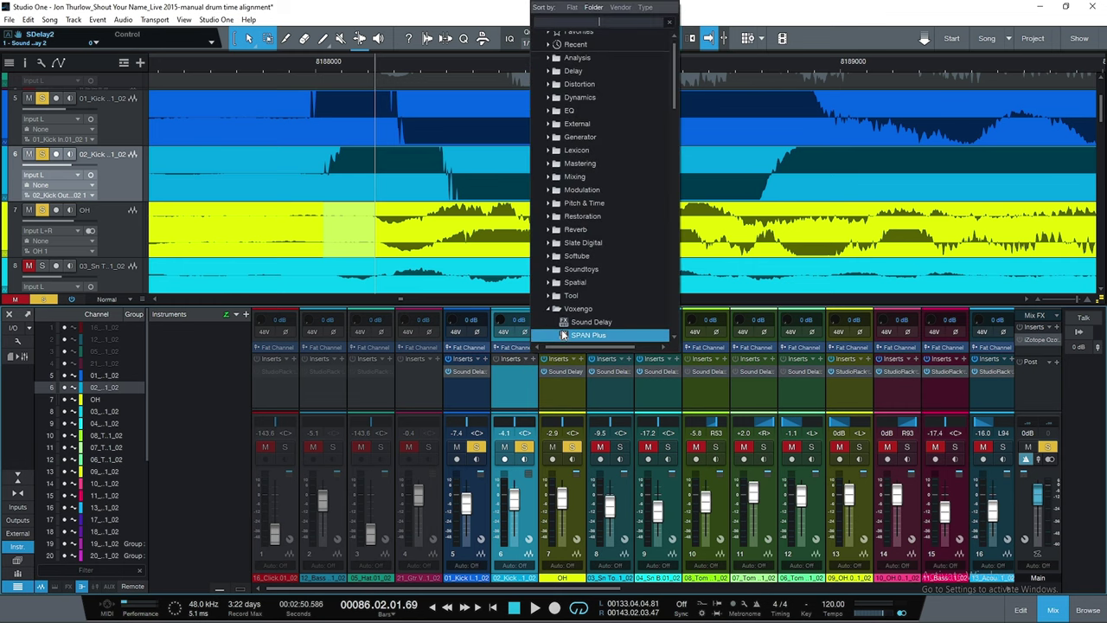
pyautogui.click(588, 324)
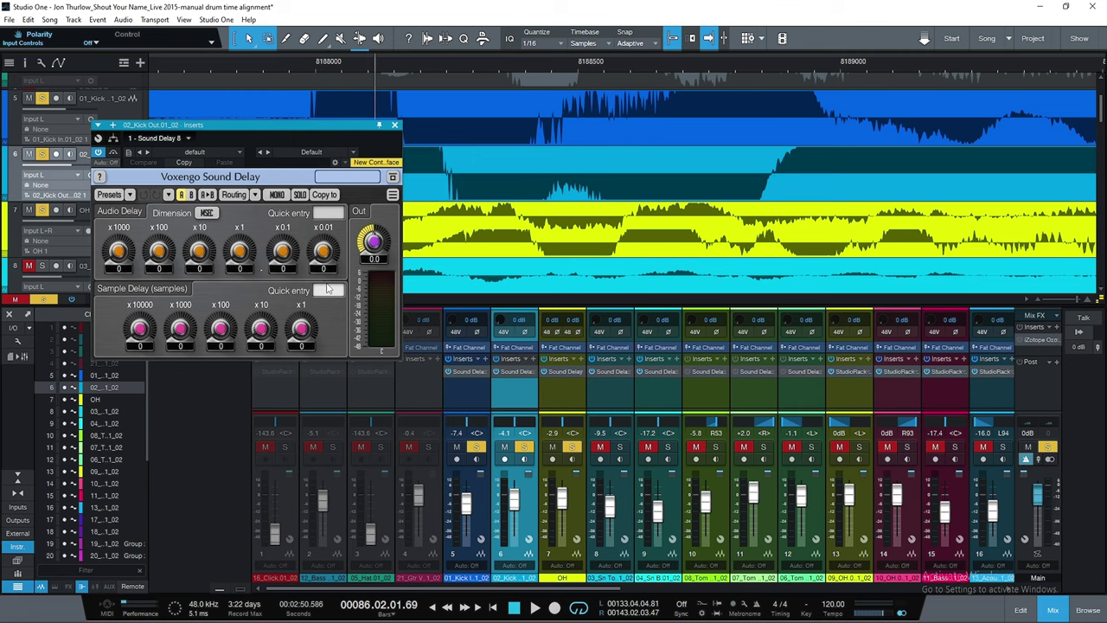
pyautogui.write('99')
pyautogui.press('Return')
# Set the sample delay in the Kick In channel's Sound Delay to 137 samples and close the plug-in
pyautogui.click(464, 374)
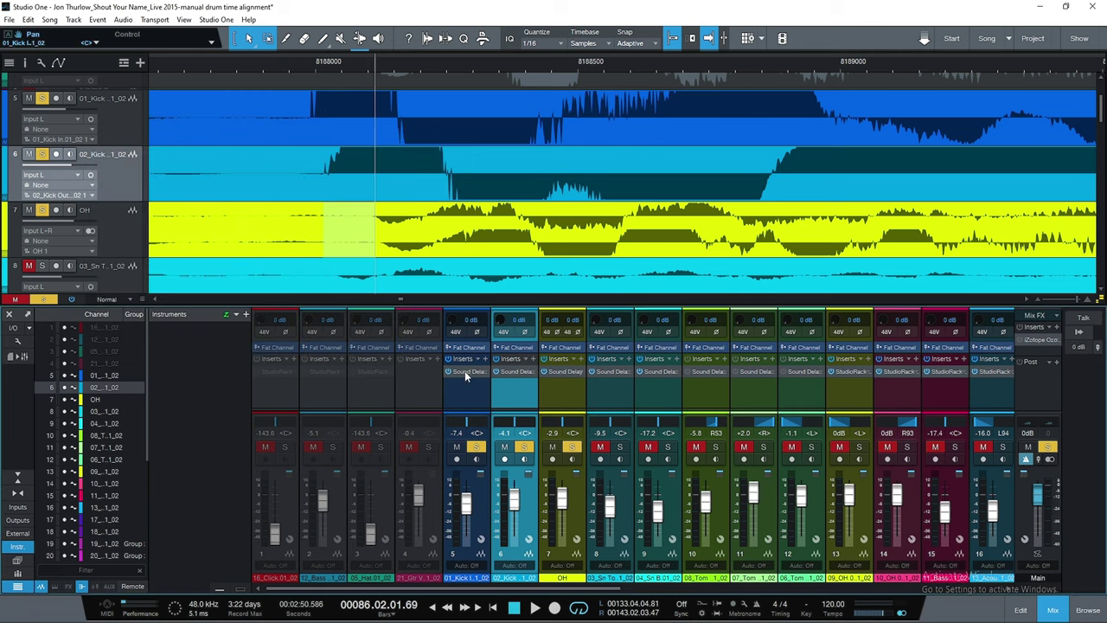
pyautogui.click(464, 374)
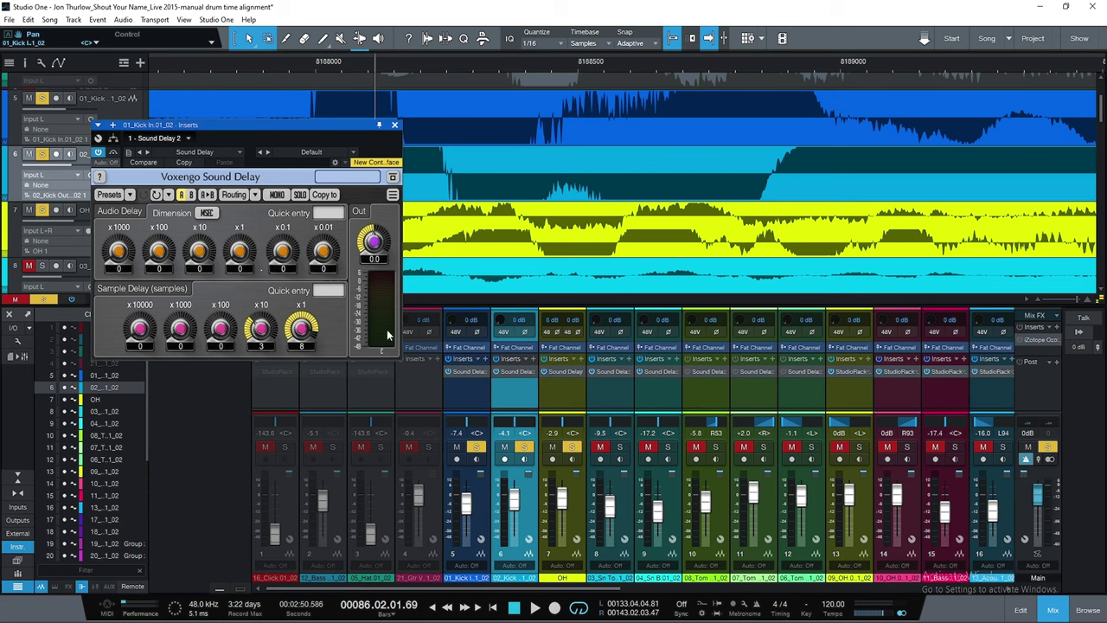
pyautogui.click(327, 291)
pyautogui.write('137')
pyautogui.press('Return')
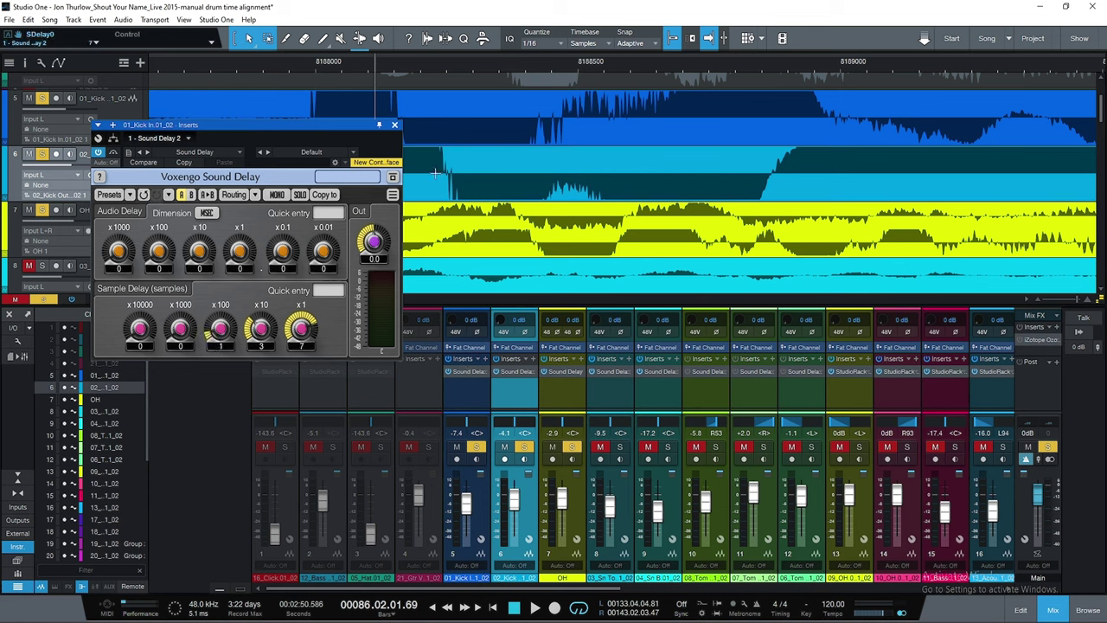
pyautogui.click(395, 126)
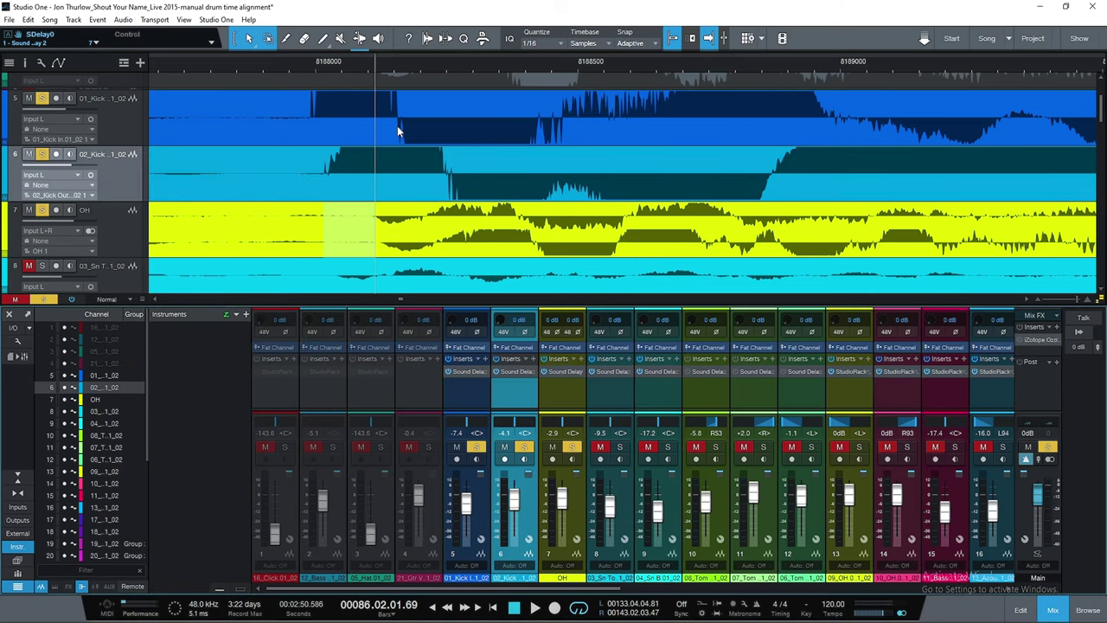
# Select both kick channels and play them with the OH, comparing the kick Sound Delays bypassed and engaged
pyautogui.keyDown('shift'); pyautogui.click(478, 390); pyautogui.keyUp('shift')
pyautogui.press('w')
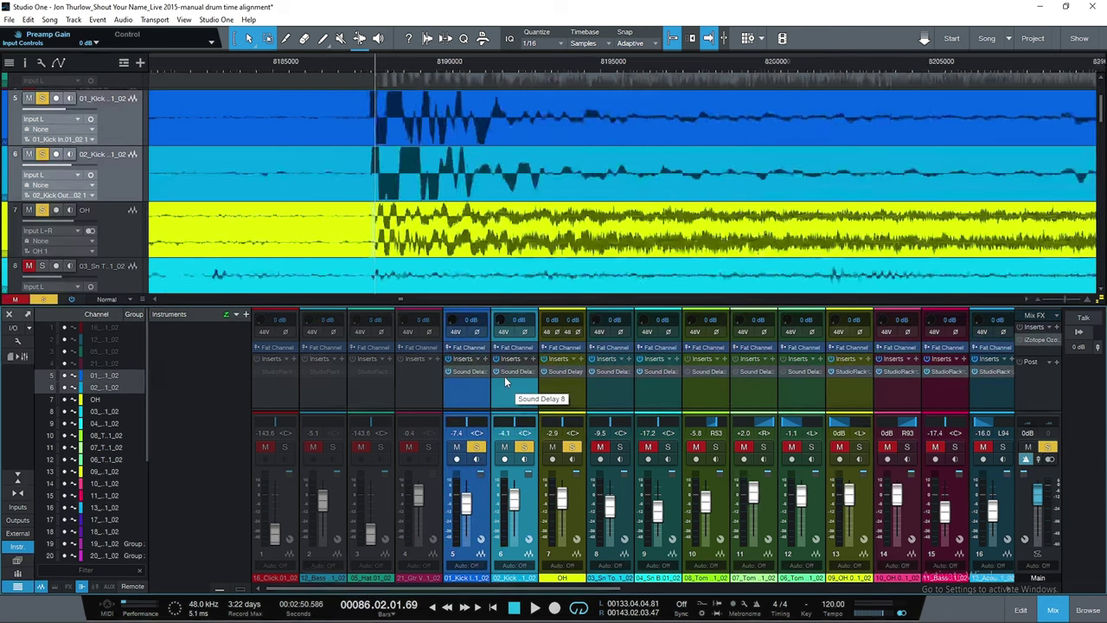
pyautogui.click(563, 63)
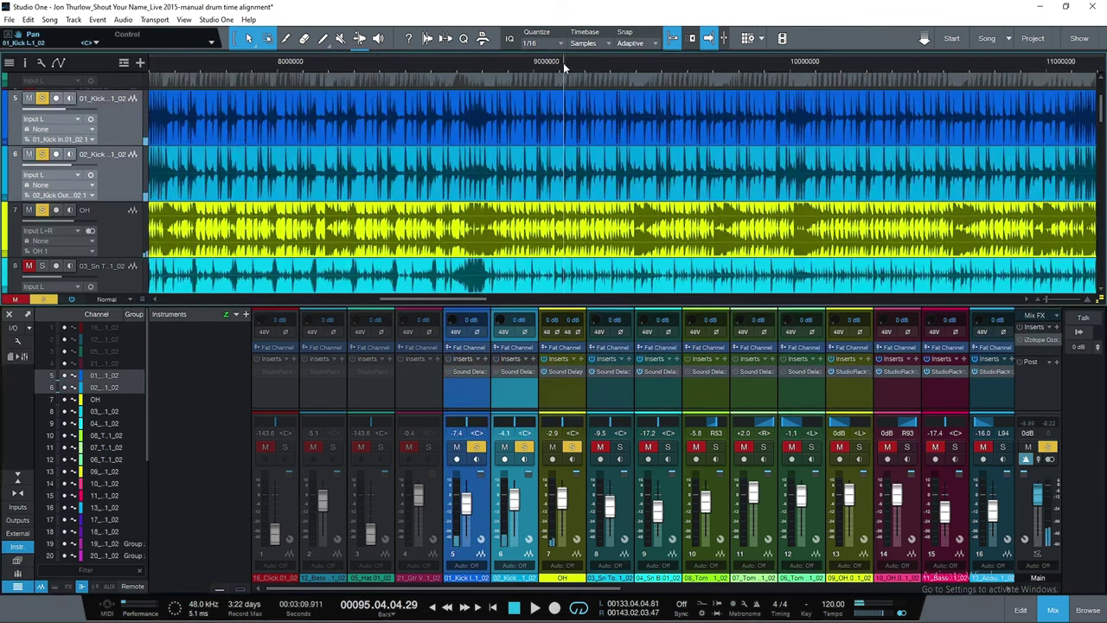
pyautogui.click(447, 370)
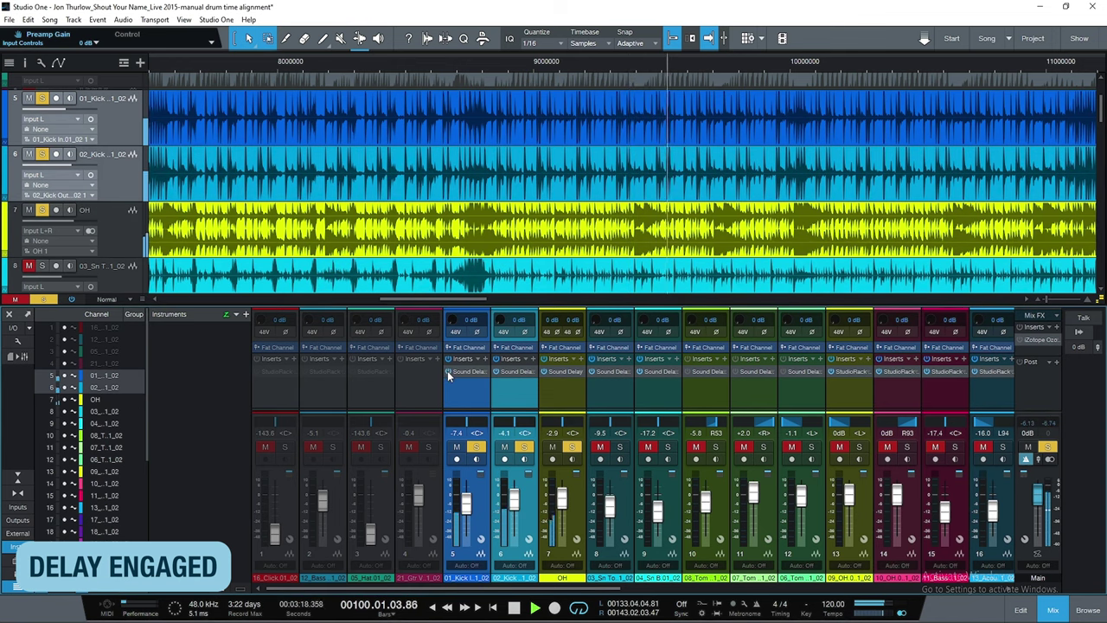
pyautogui.click(447, 370)
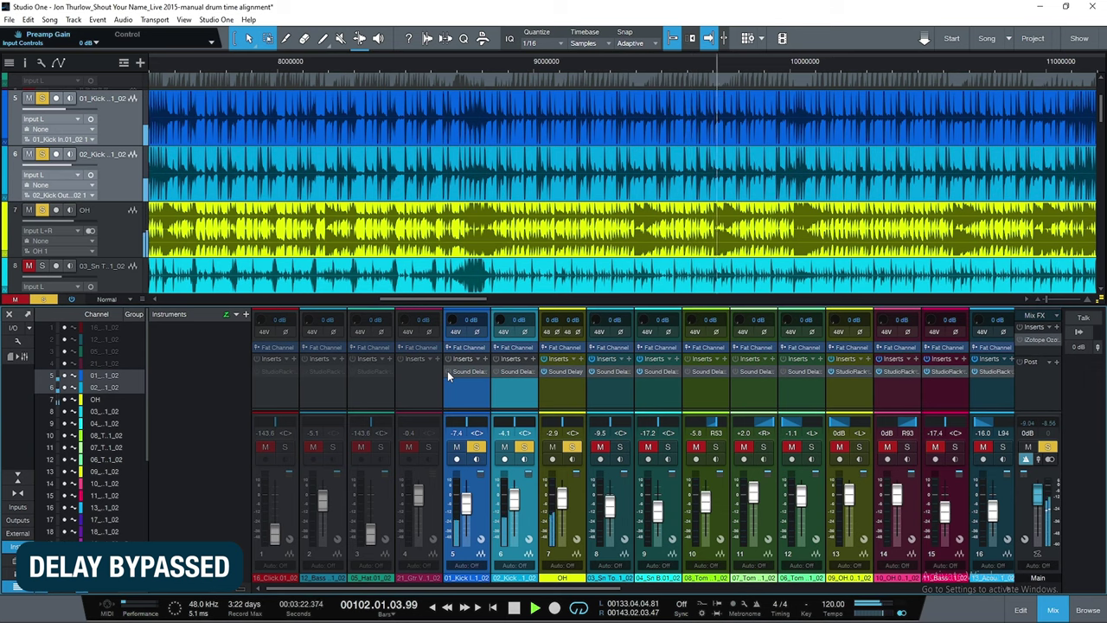
pyautogui.click(447, 370)
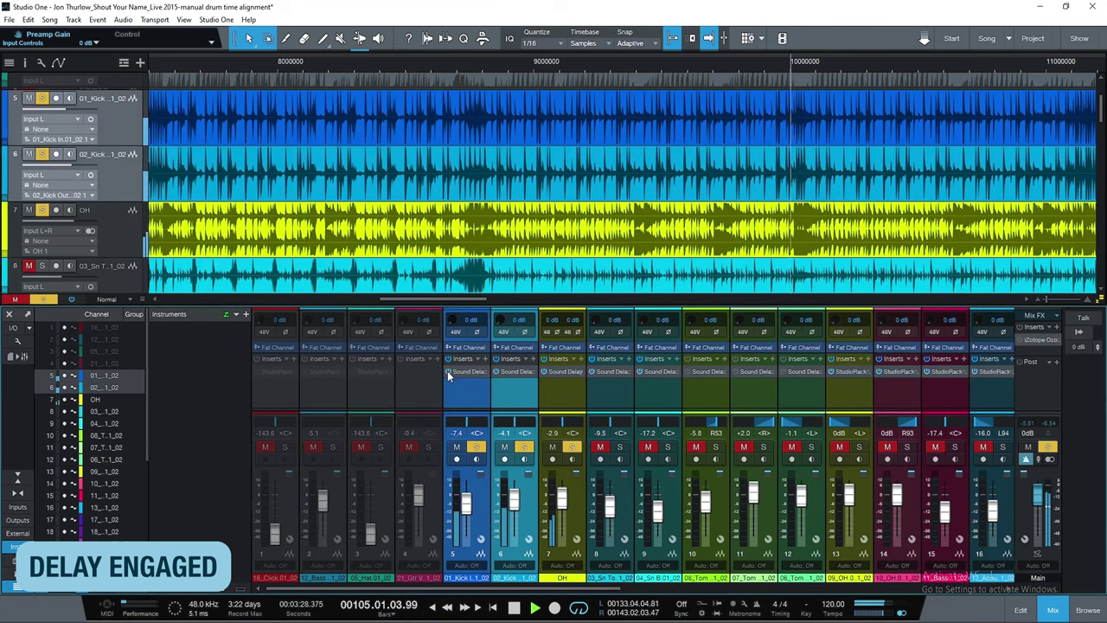
pyautogui.press('space')
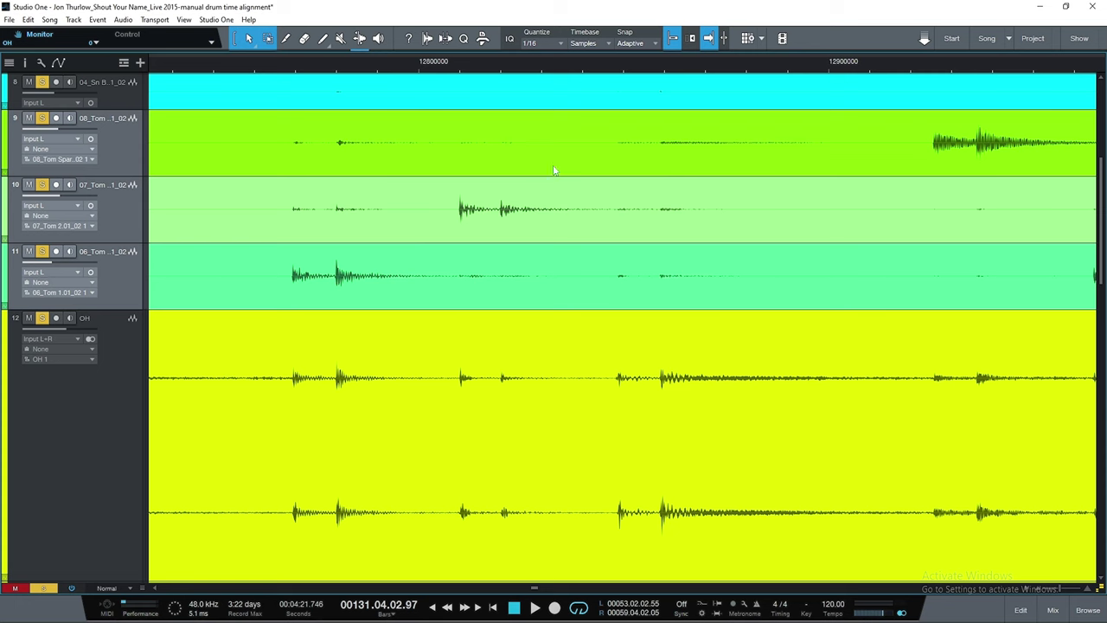
# Zoom in on the first Tom 1 hit and mark the gap from its onset to the OH left onset to measure their offset
pyautogui.moveTo(291, 71); pyautogui.dragTo(539, 217)
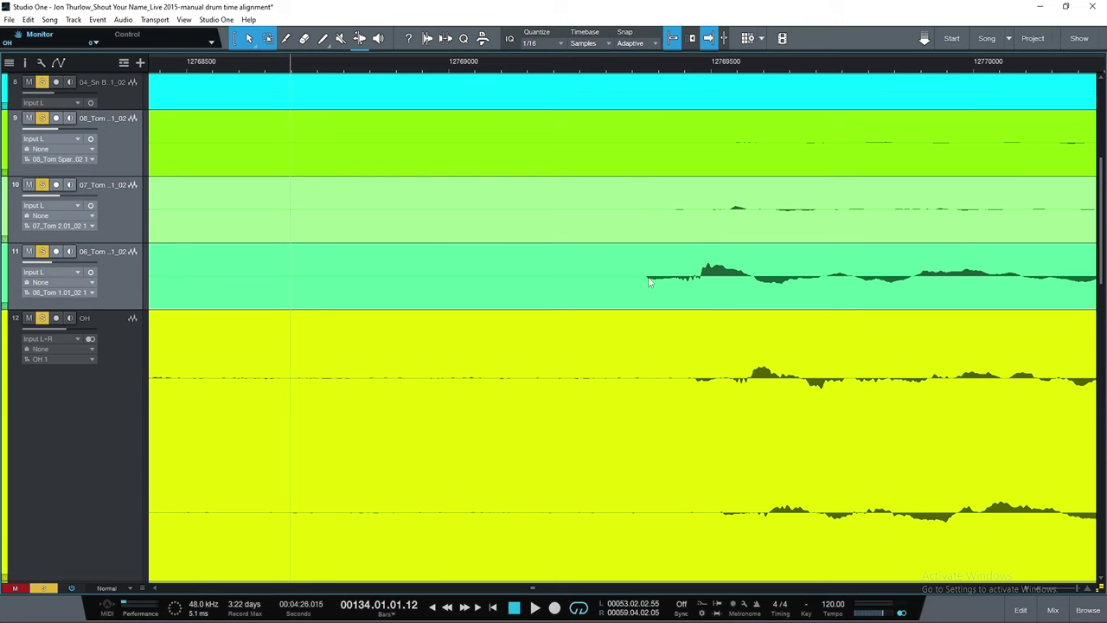
pyautogui.moveTo(649, 281); pyautogui.dragTo(695, 387)
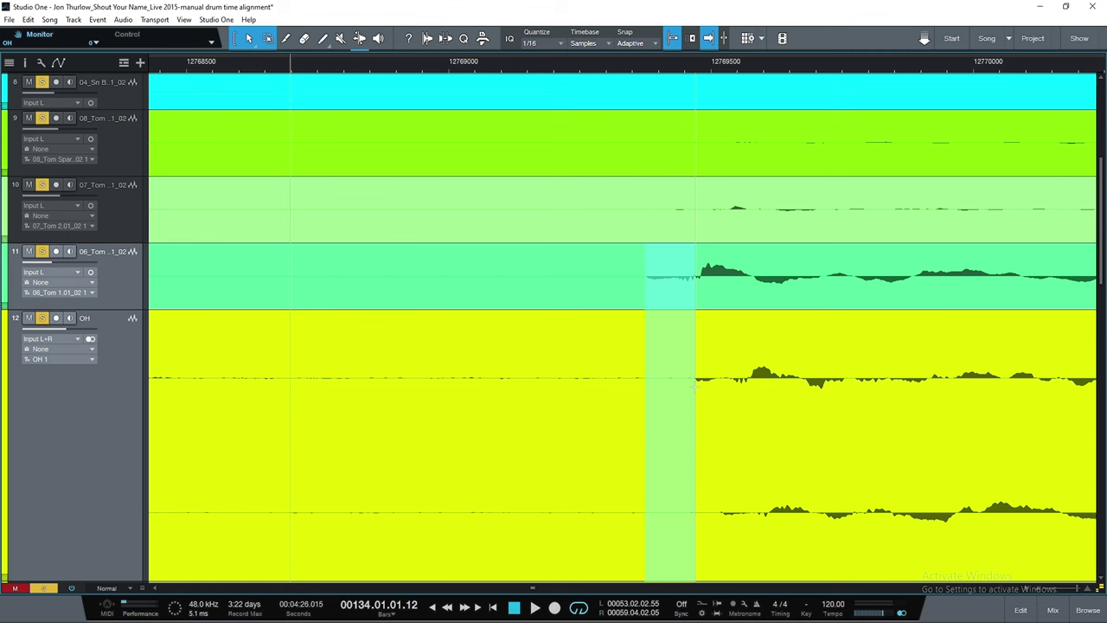
pyautogui.press('w')
pyautogui.press('w')
pyautogui.press('w')
pyautogui.press('w')
pyautogui.press('w')
pyautogui.press('w')
pyautogui.press('w')
pyautogui.press('w')
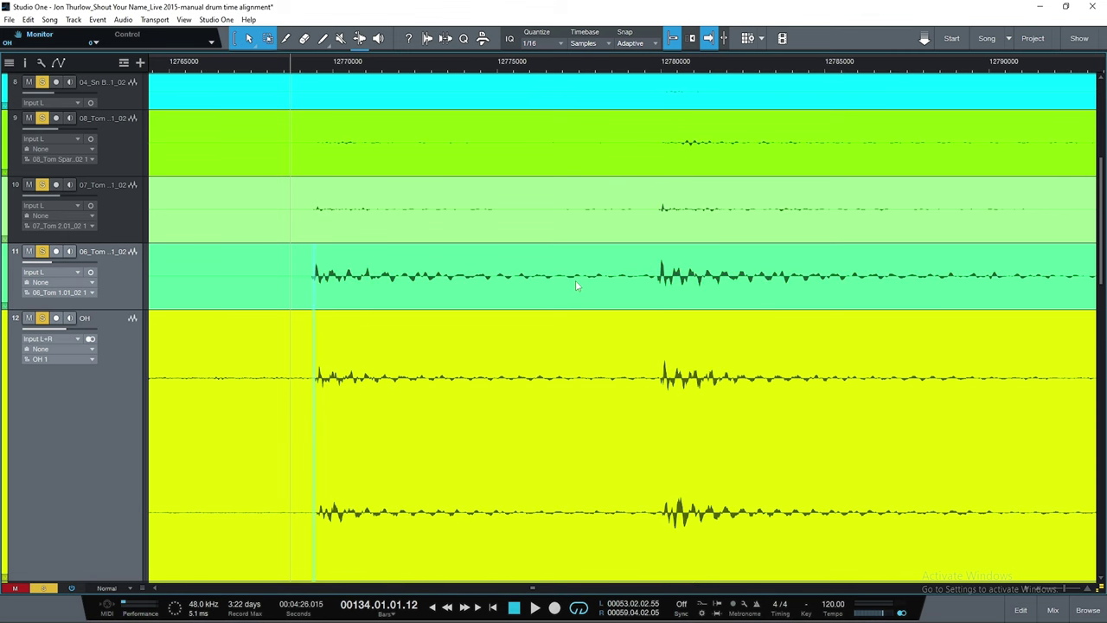
pyautogui.press('w')
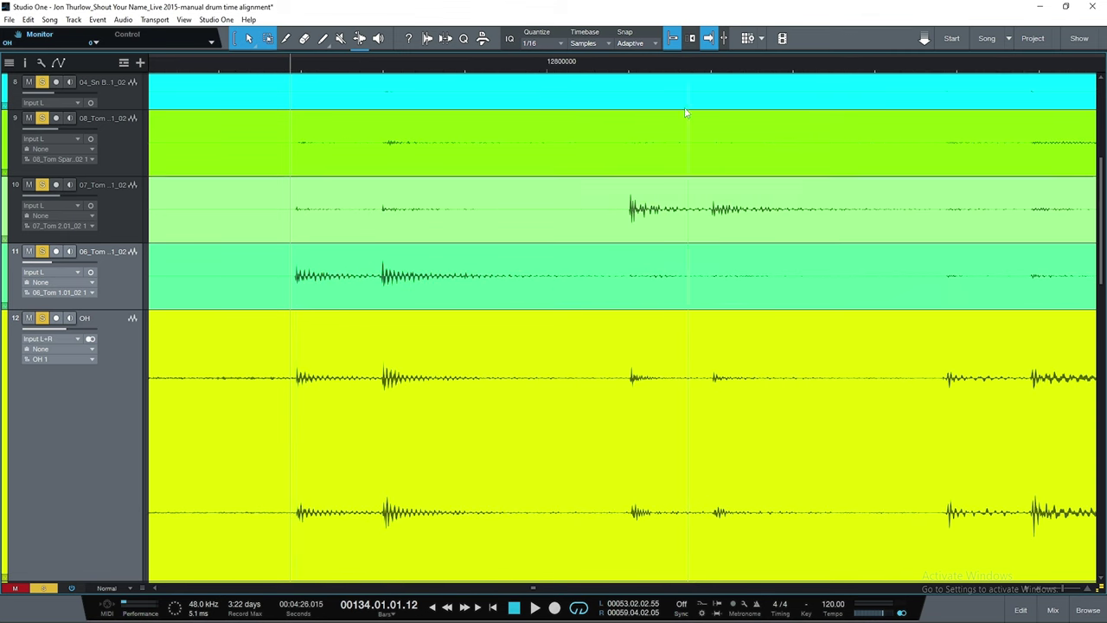
# Zoom in on the first Tom 2 hit and mark the gap from its onset to the OH left onset
pyautogui.click(630, 74)
pyautogui.press('e')
pyautogui.press('e')
pyautogui.press('e')
pyautogui.press('e')
pyautogui.press('e')
pyautogui.press('e')
pyautogui.press('e')
pyautogui.press('e')
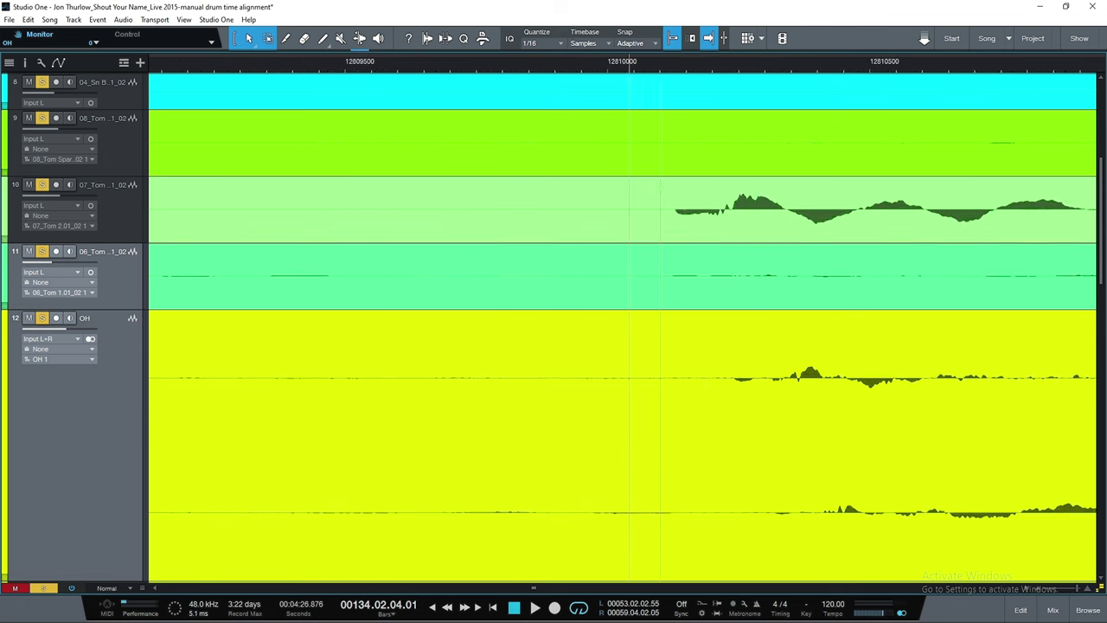
pyautogui.moveTo(721, 210); pyautogui.dragTo(835, 317)
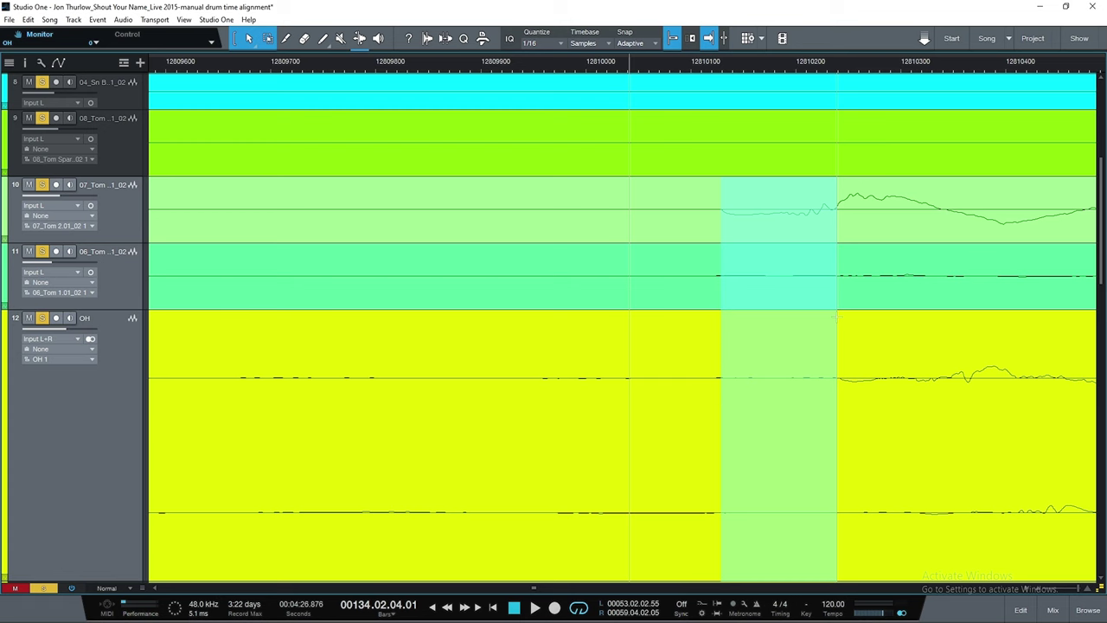
# Zoom in on the first Tom Spare hit and mark the gap from its onset to the OH right onset
pyautogui.press('w')
pyautogui.press('w')
pyautogui.press('w')
pyautogui.press('w')
pyautogui.press('w')
pyautogui.press('w')
pyautogui.press('w')
pyautogui.press('w')
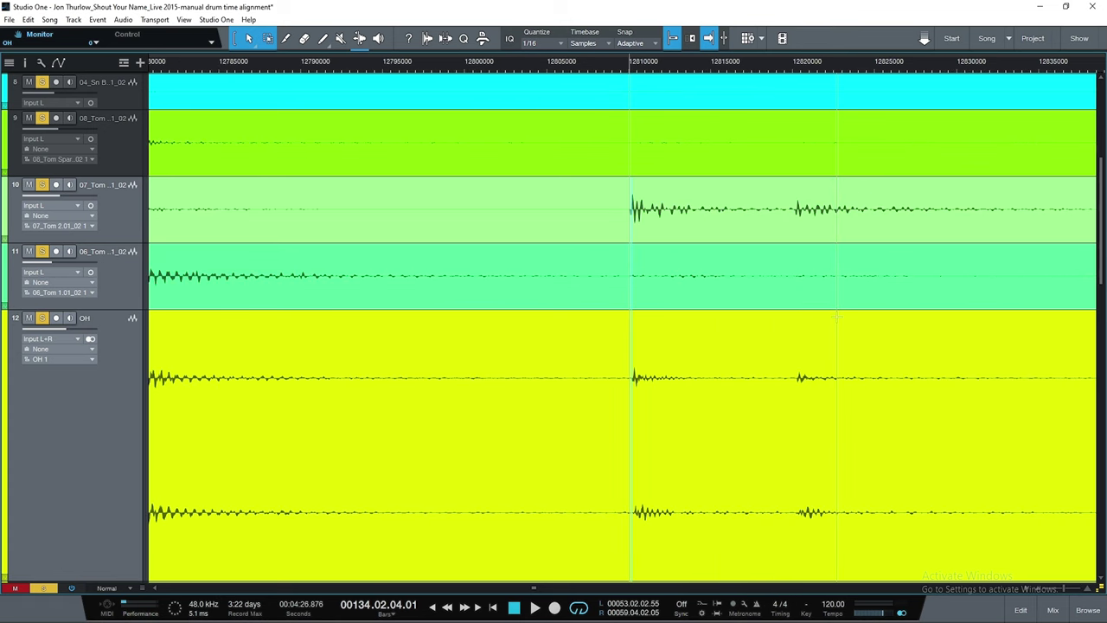
pyautogui.press('w')
pyautogui.press('w')
pyautogui.press('w')
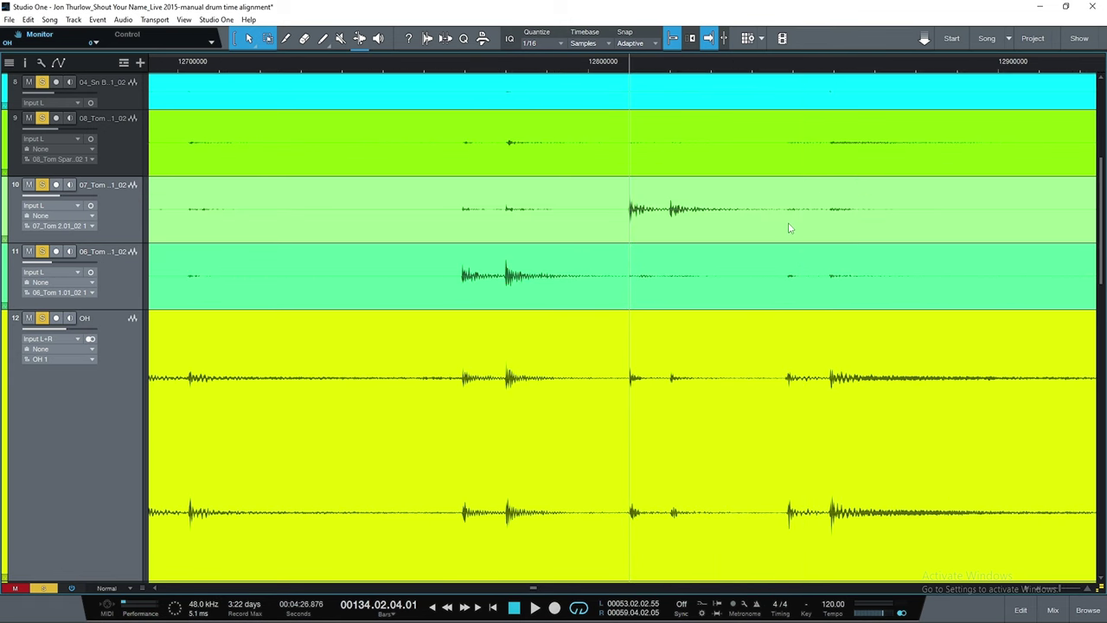
pyautogui.press('w')
pyautogui.click(868, 69)
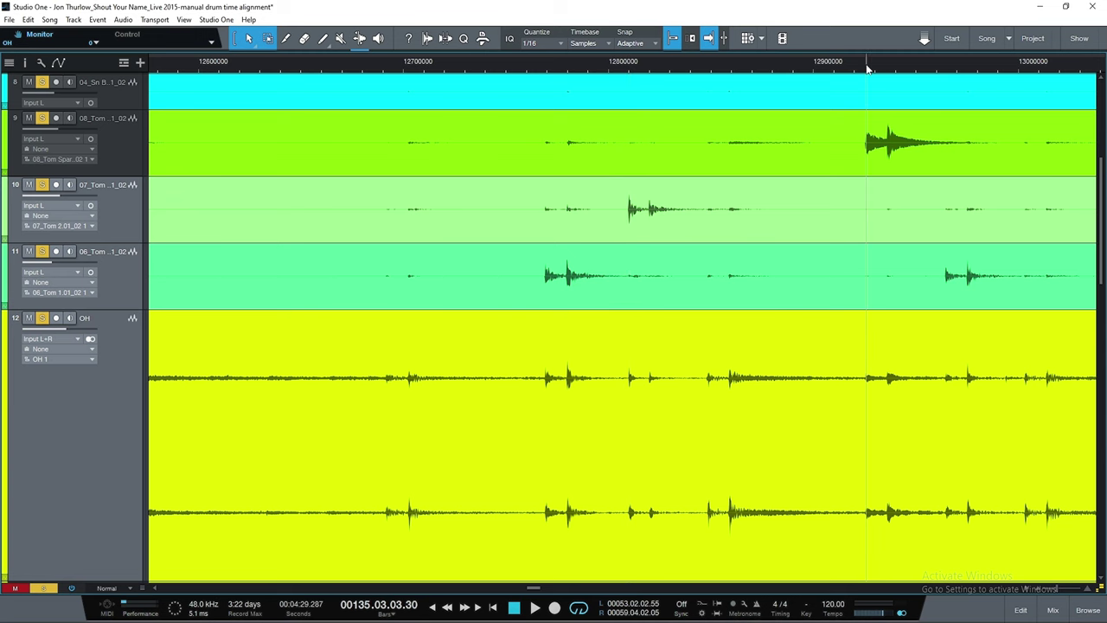
pyautogui.press('e')
pyautogui.press('e')
pyautogui.press('e')
pyautogui.press('e')
pyautogui.press('e')
pyautogui.press('e')
pyautogui.press('e')
pyautogui.press('e')
pyautogui.press('e')
pyautogui.press('e')
pyautogui.press('e')
pyautogui.press('e')
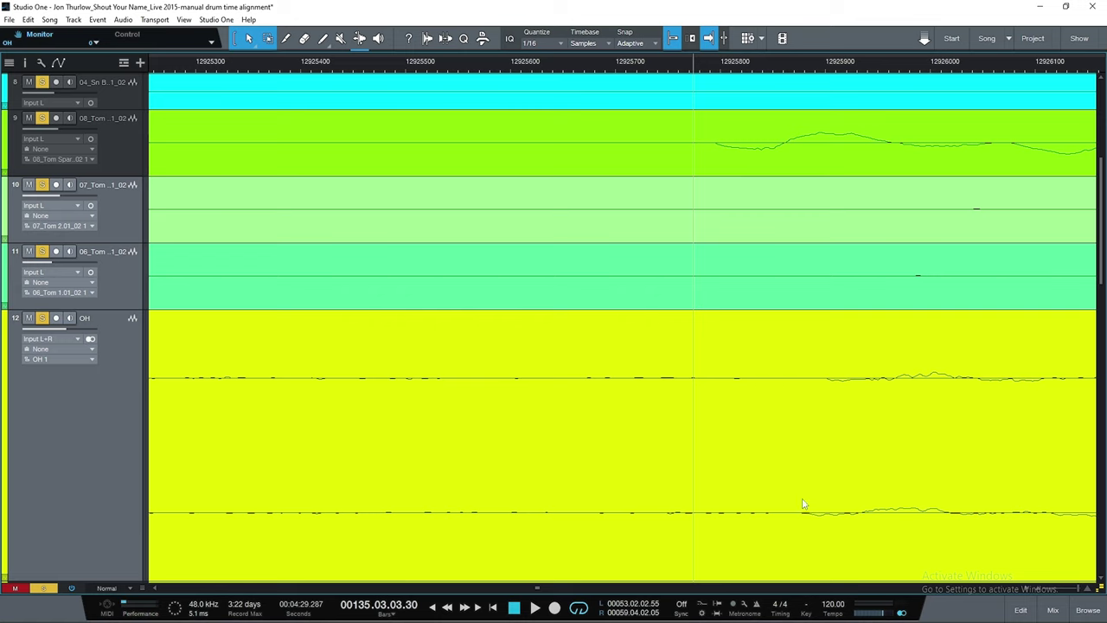
pyautogui.moveTo(716, 130); pyautogui.dragTo(803, 452)
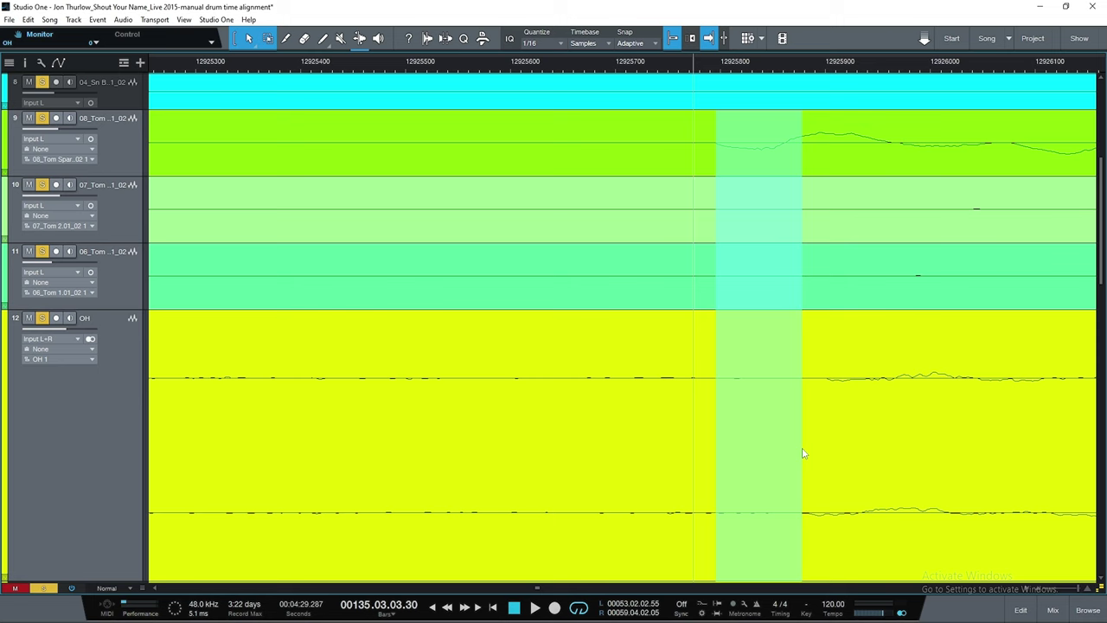
# Show the mixer and open the Sound Delay on the snare bottom channel to review its settings
pyautogui.press('w')
pyautogui.press('w')
pyautogui.press('w')
pyautogui.press('w')
pyautogui.press('w')
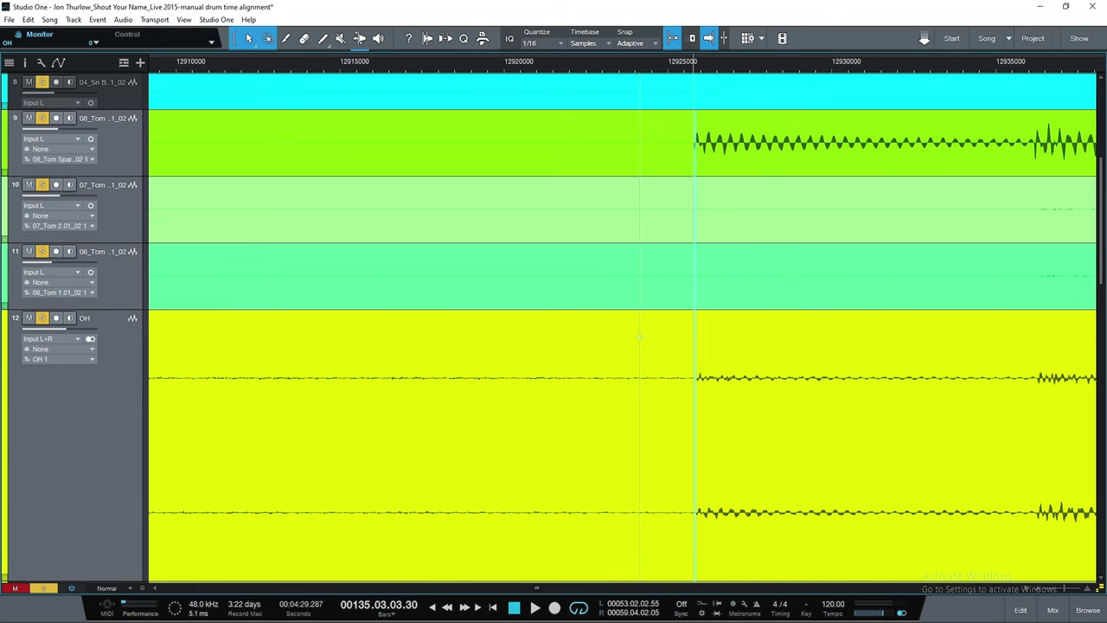
pyautogui.press('F3')
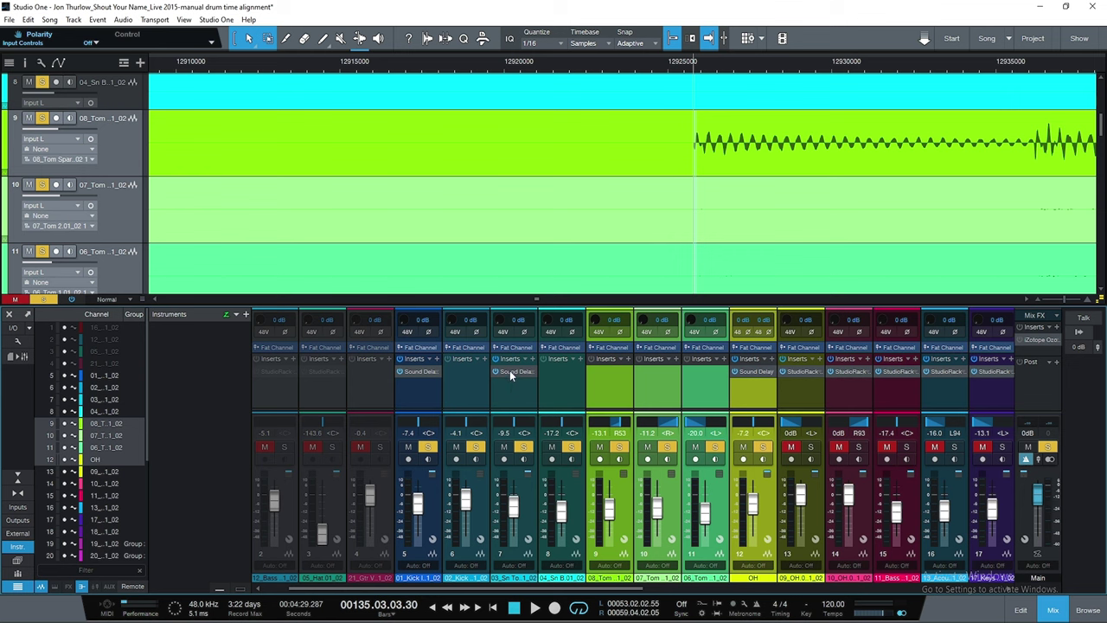
pyautogui.moveTo(510, 371); pyautogui.dragTo(569, 378)
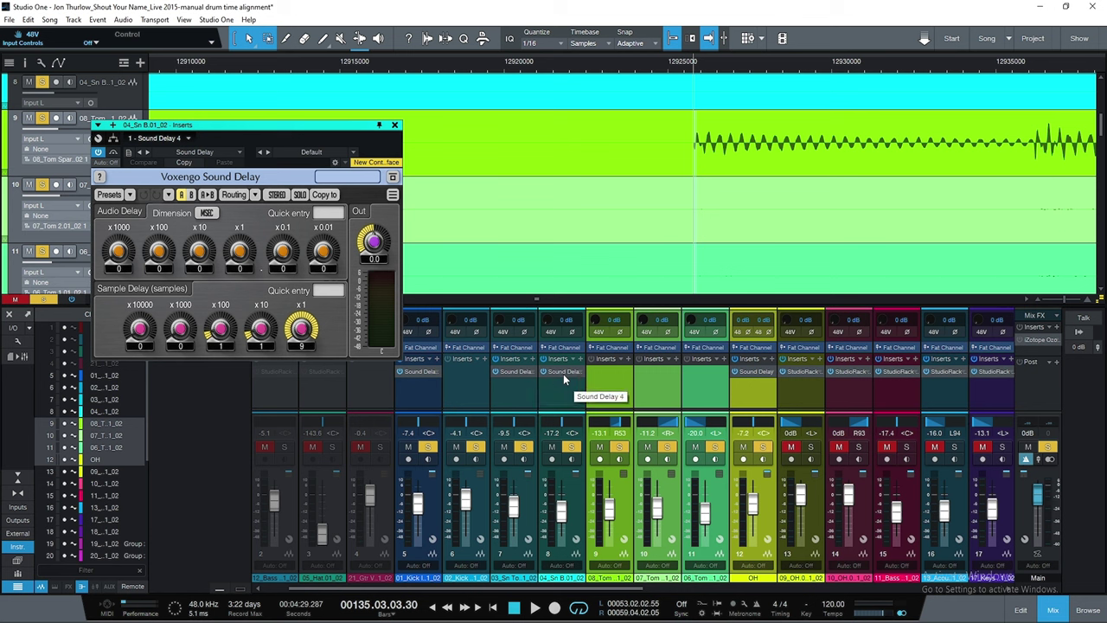
# Select the Tom Spare, Tom 2 and Tom 1 channels and insert Voxengo Sound Delay on all three
pyautogui.click(617, 376)
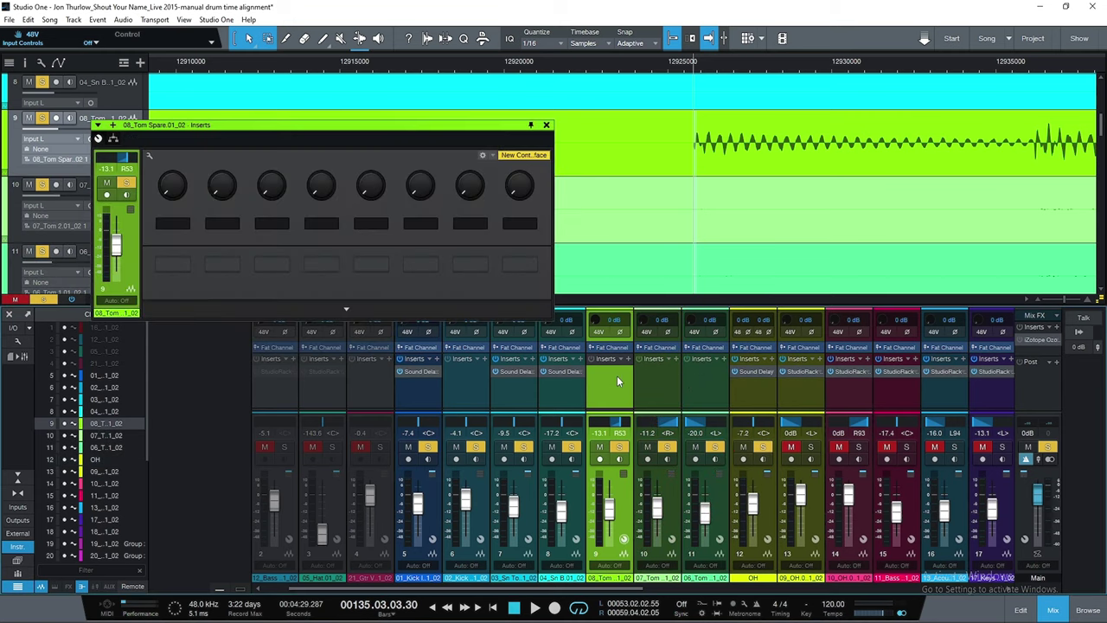
pyautogui.keyDown('shift'); pyautogui.click(707, 381); pyautogui.keyUp('shift')
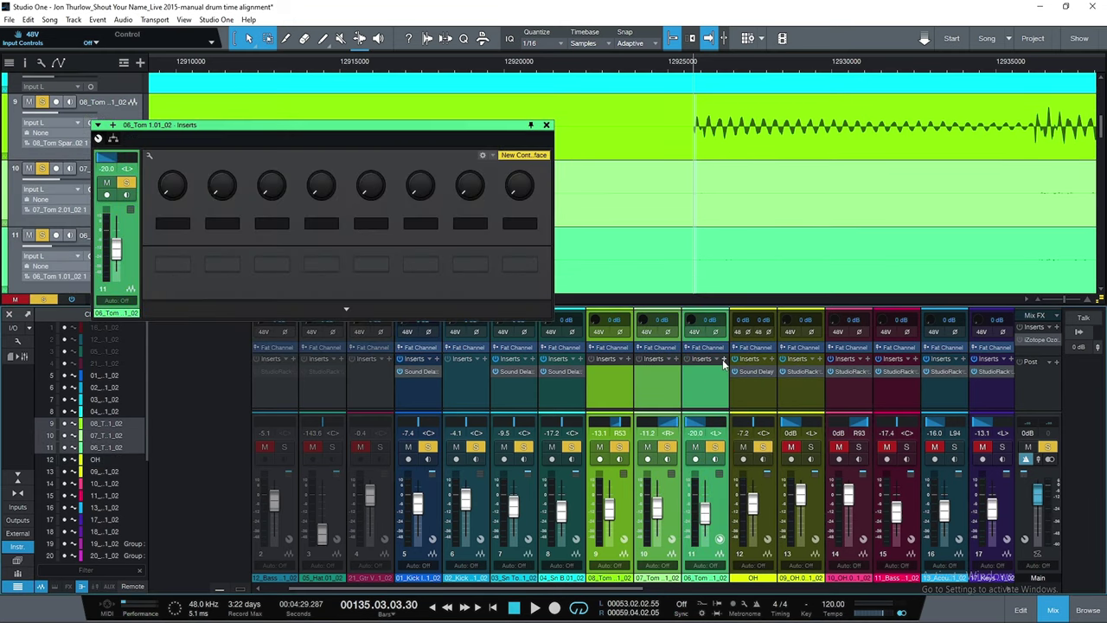
pyautogui.click(722, 359)
pyautogui.write('sound delay')
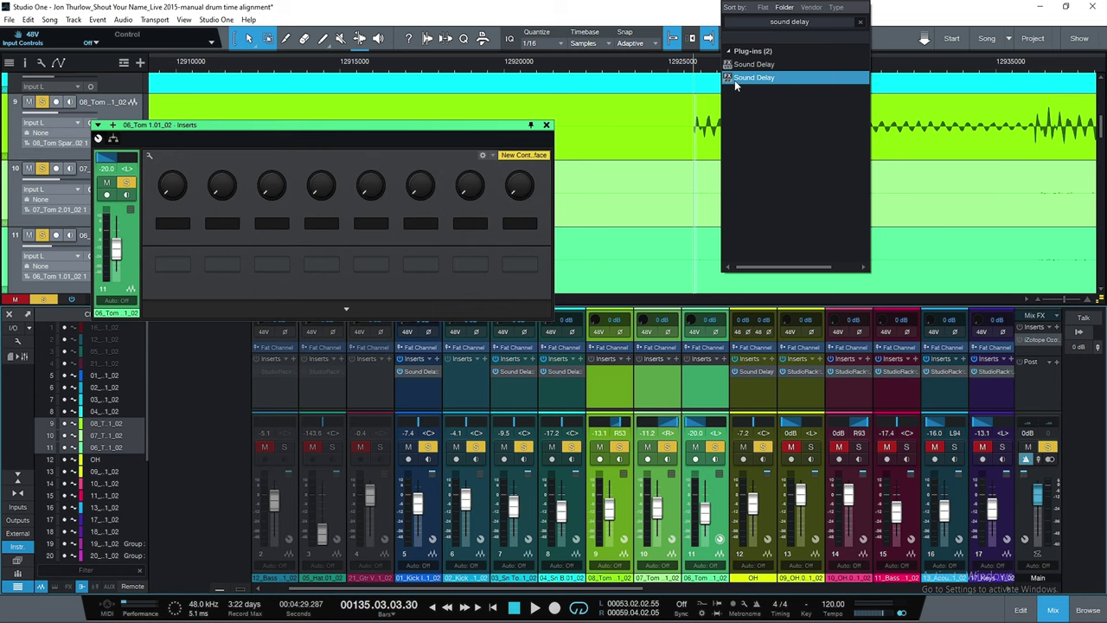
pyautogui.click(733, 75)
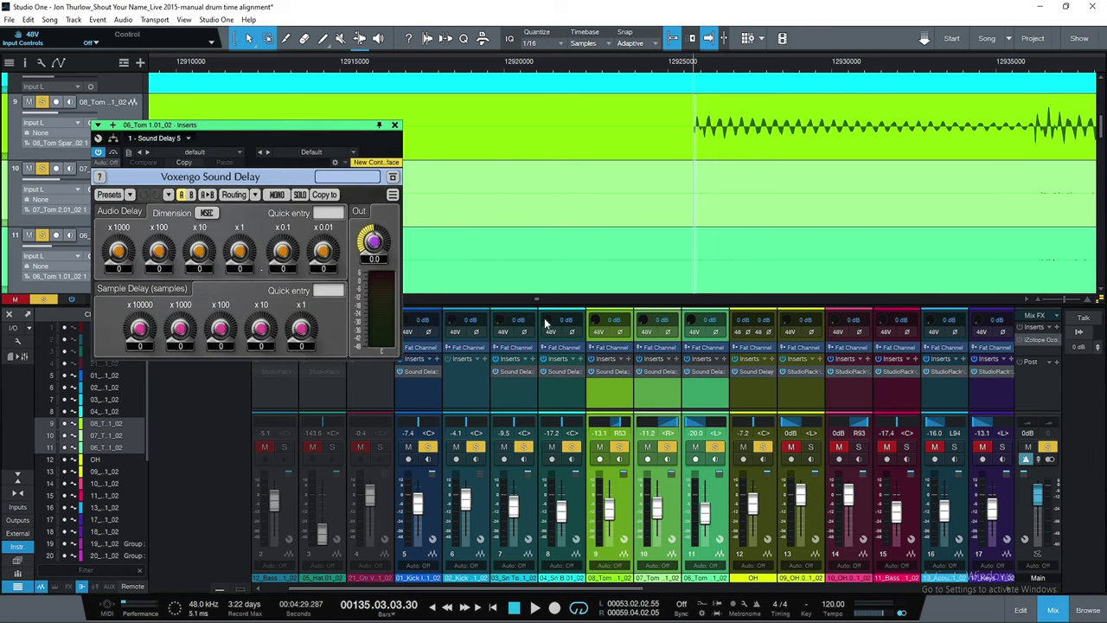
# Set the sample delay in the Tom Spare channel's Sound Delay to 82 samples
pyautogui.click(605, 382)
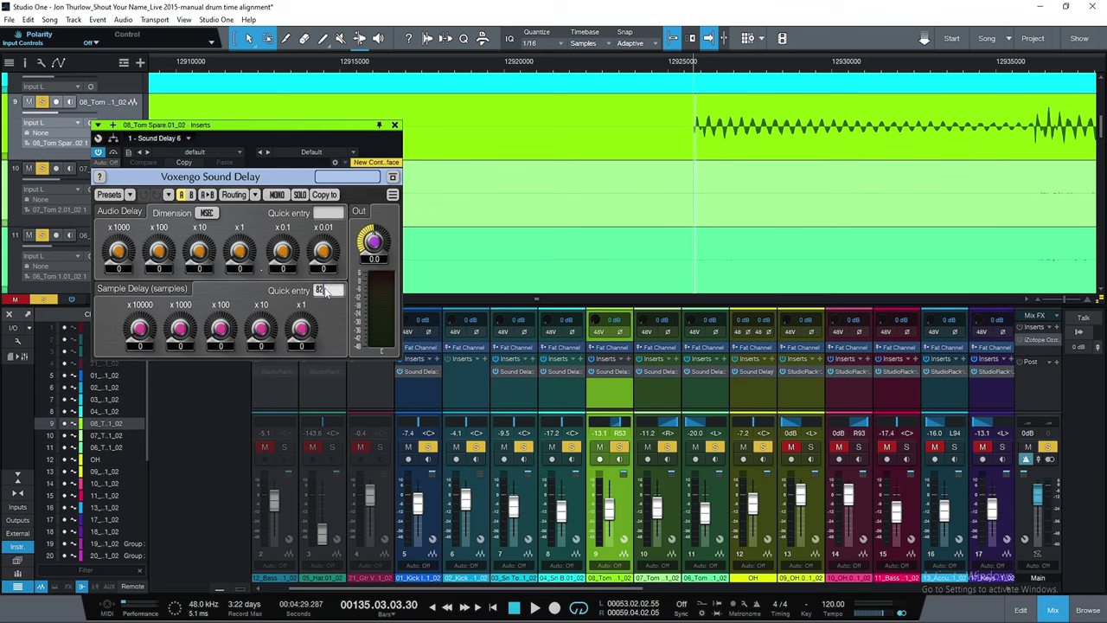
pyautogui.click(325, 292)
pyautogui.write('82')
pyautogui.press('Return')
# Set the sample delay to 110 samples on Tom 2 and 92 samples on Tom 1, and close the plug-in
pyautogui.click(665, 376)
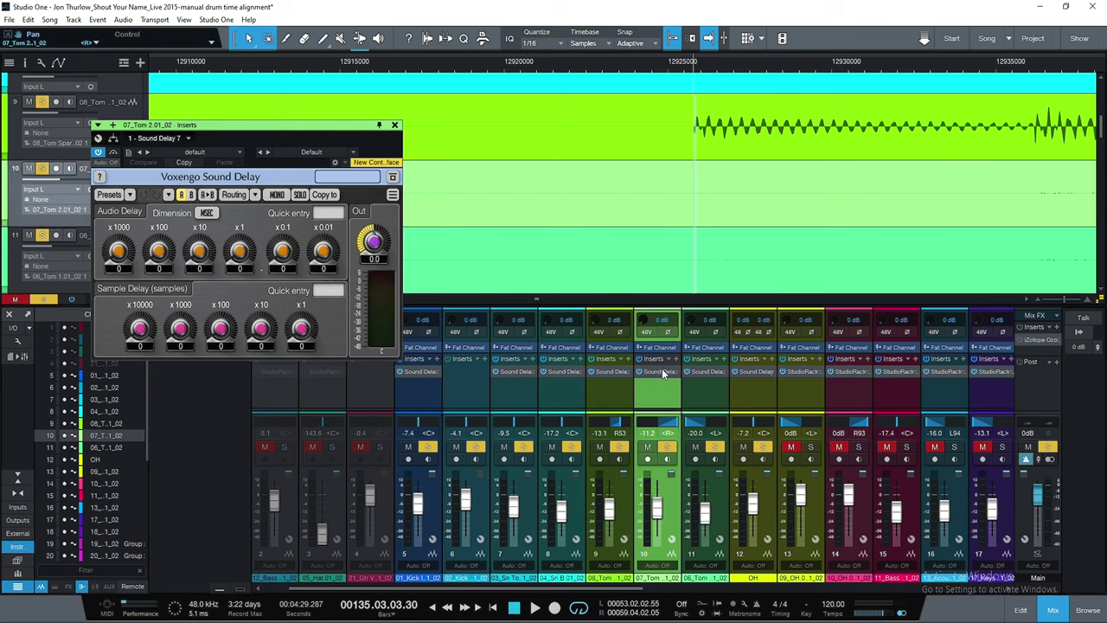
pyautogui.write('110')
pyautogui.press('Return')
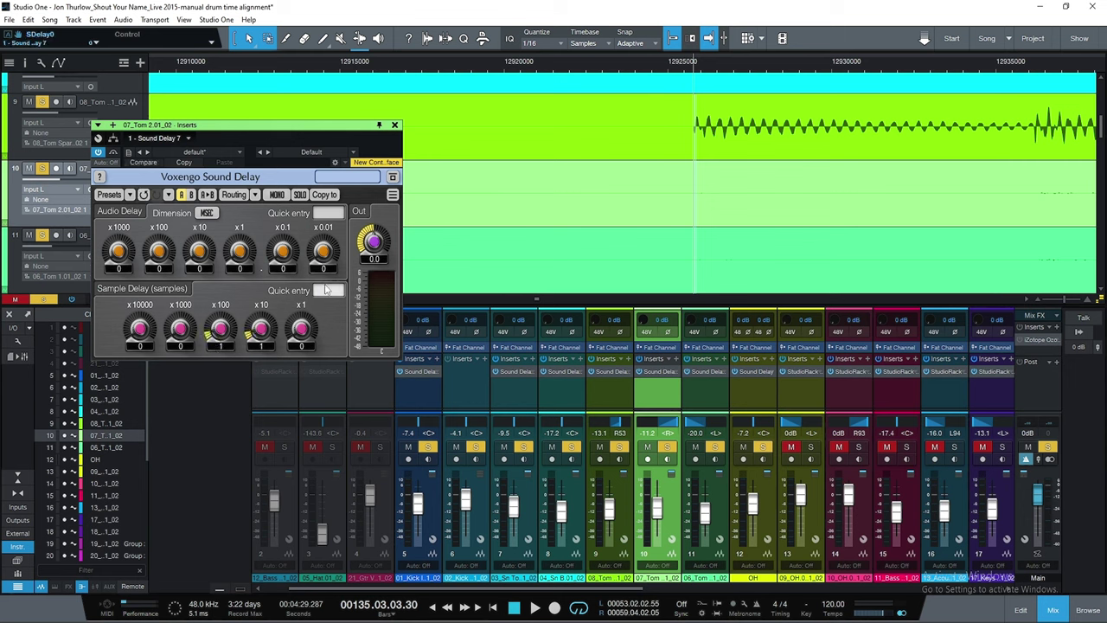
pyautogui.click(712, 372)
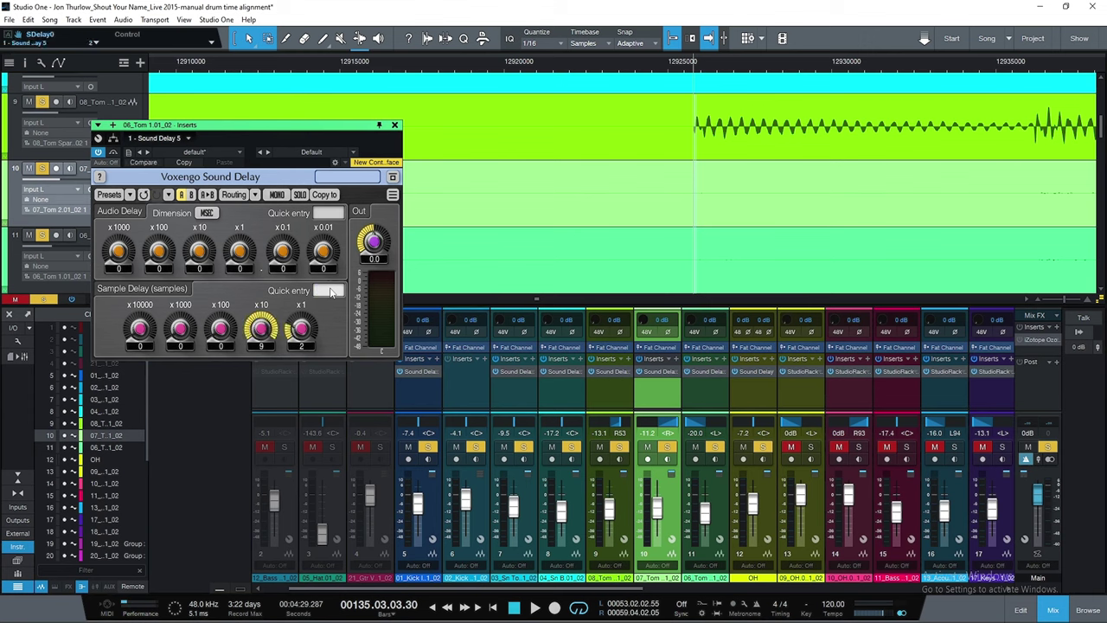
pyautogui.click(394, 125)
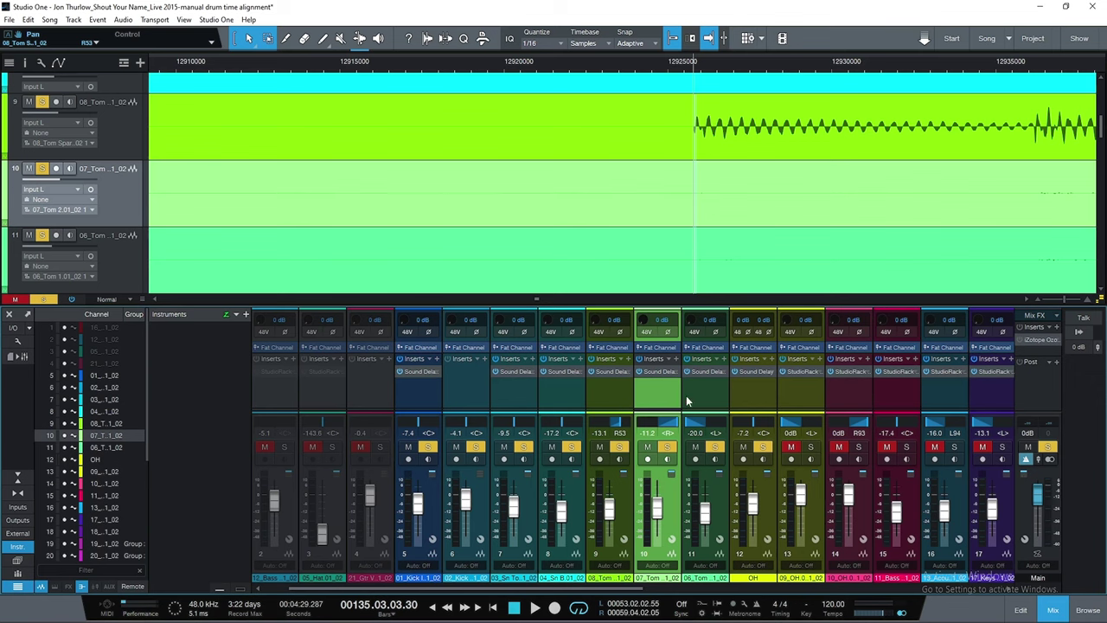
# Select the three tom channels and show the tom fill together with the OH track for playback
pyautogui.click(618, 391)
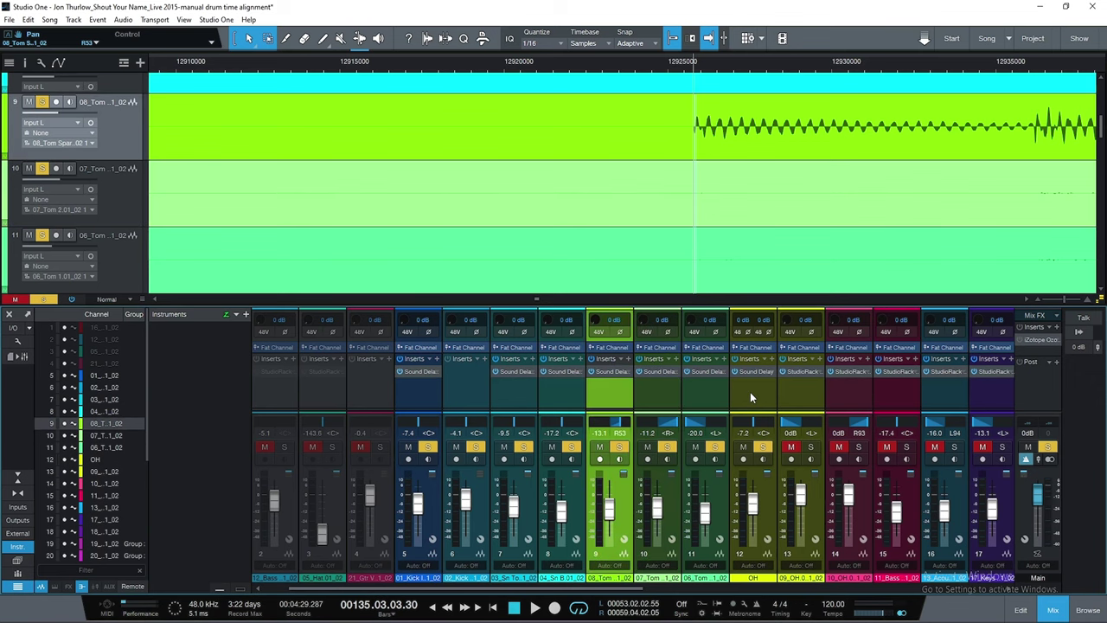
pyautogui.keyDown('shift'); pyautogui.click(750, 392); pyautogui.keyUp('shift')
pyautogui.keyDown('ctrl'); pyautogui.click(743, 397); pyautogui.keyUp('ctrl')
pyautogui.keyDown('ctrl'); pyautogui.click(724, 397); pyautogui.keyUp('ctrl')
pyautogui.keyDown('shift'); pyautogui.click(746, 396); pyautogui.keyUp('shift')
pyautogui.press('z')
pyautogui.press('w')
pyautogui.scroll(3, 126, 228)
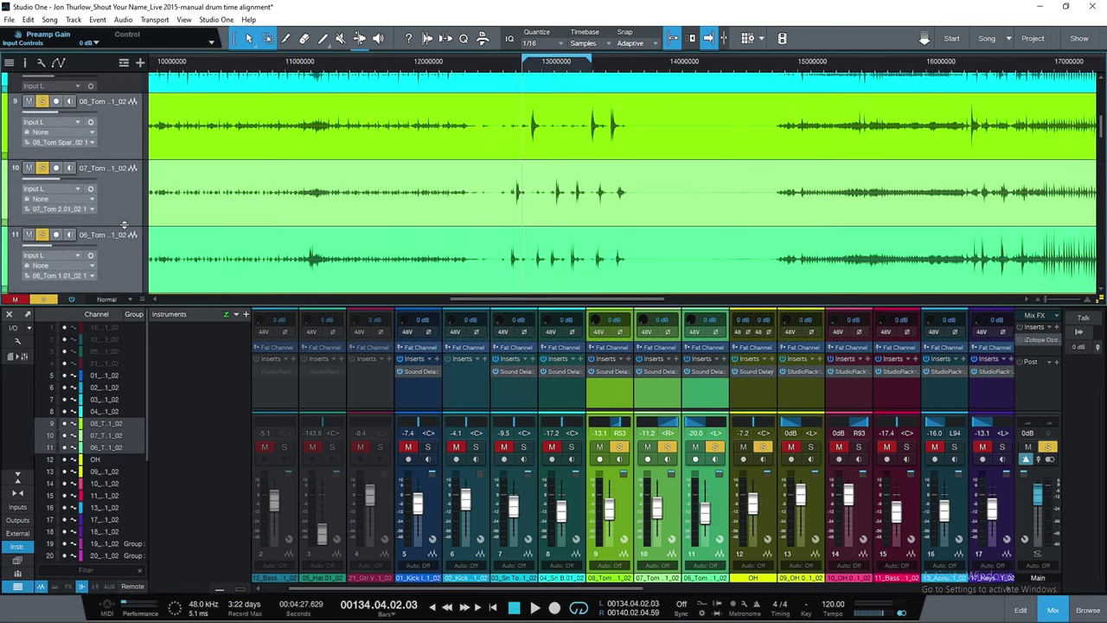
pyautogui.press('e')
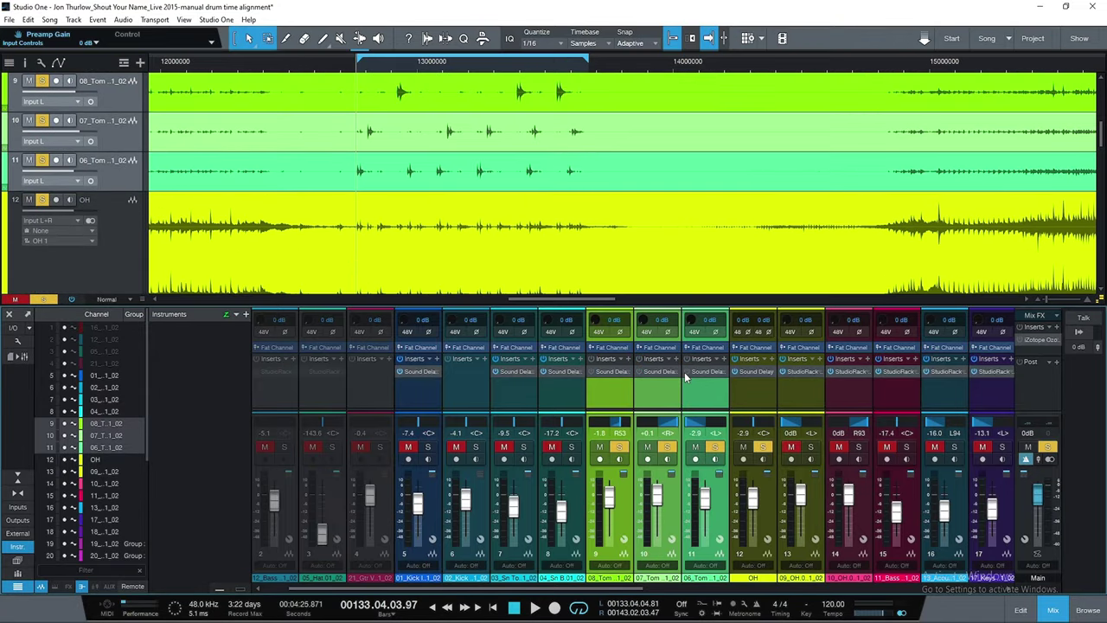
# Play the tom fill with the Sound Delays bypassed and engaged, and lower the Tom Spare fader to -5.8 dB
pyautogui.click(684, 372)
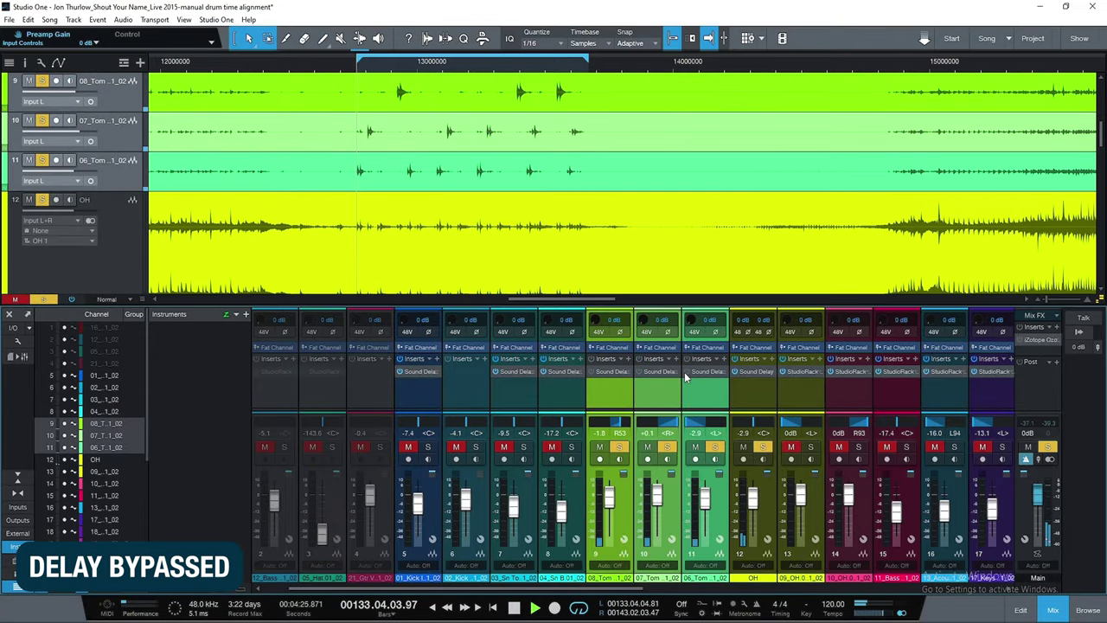
pyautogui.click(592, 372)
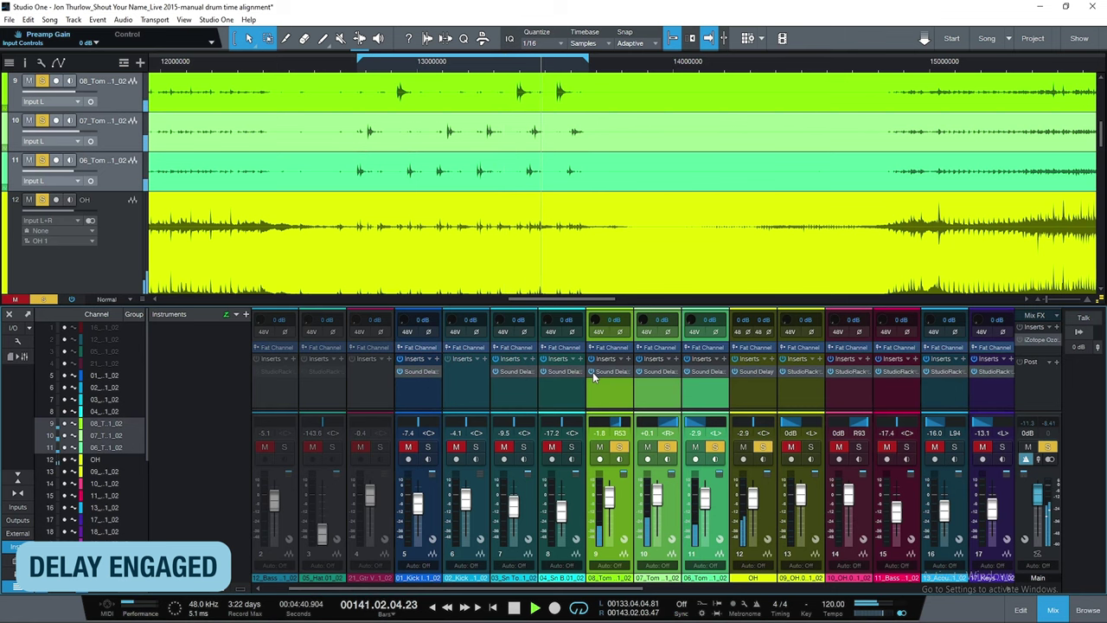
pyautogui.keyDown('ctrl'); pyautogui.click(609, 495); pyautogui.keyUp('ctrl')
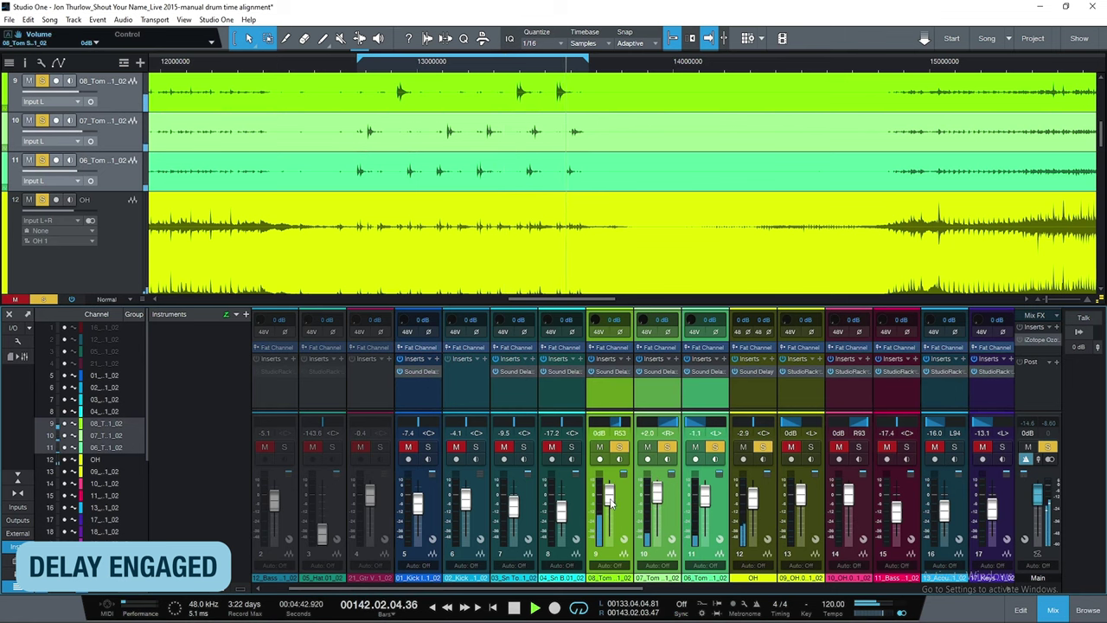
pyautogui.moveTo(609, 504); pyautogui.dragTo(609, 499)
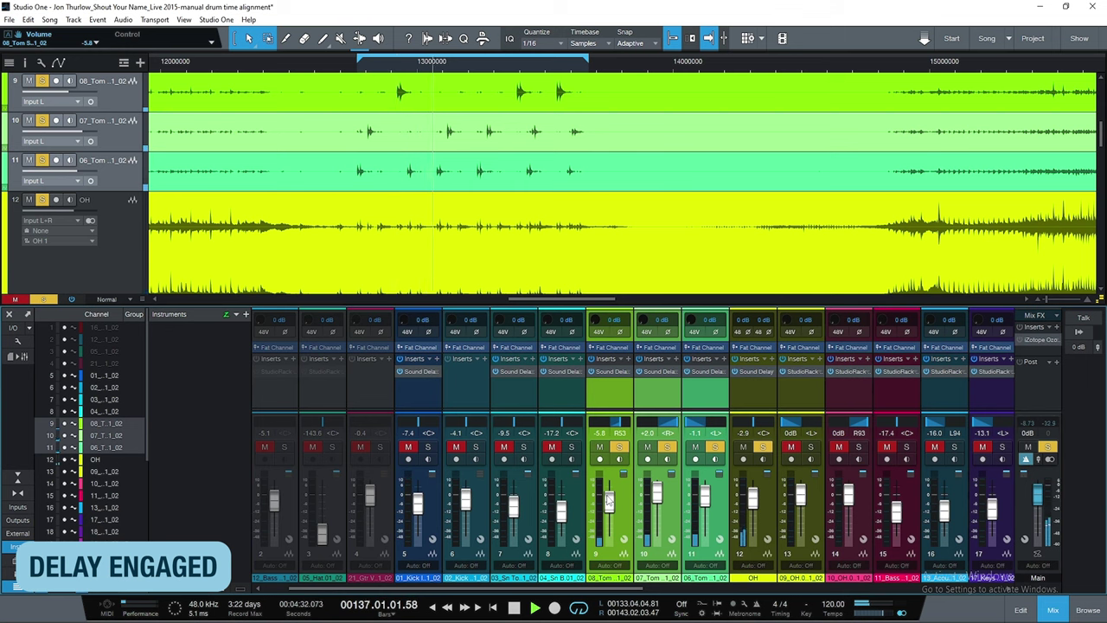
pyautogui.click(593, 372)
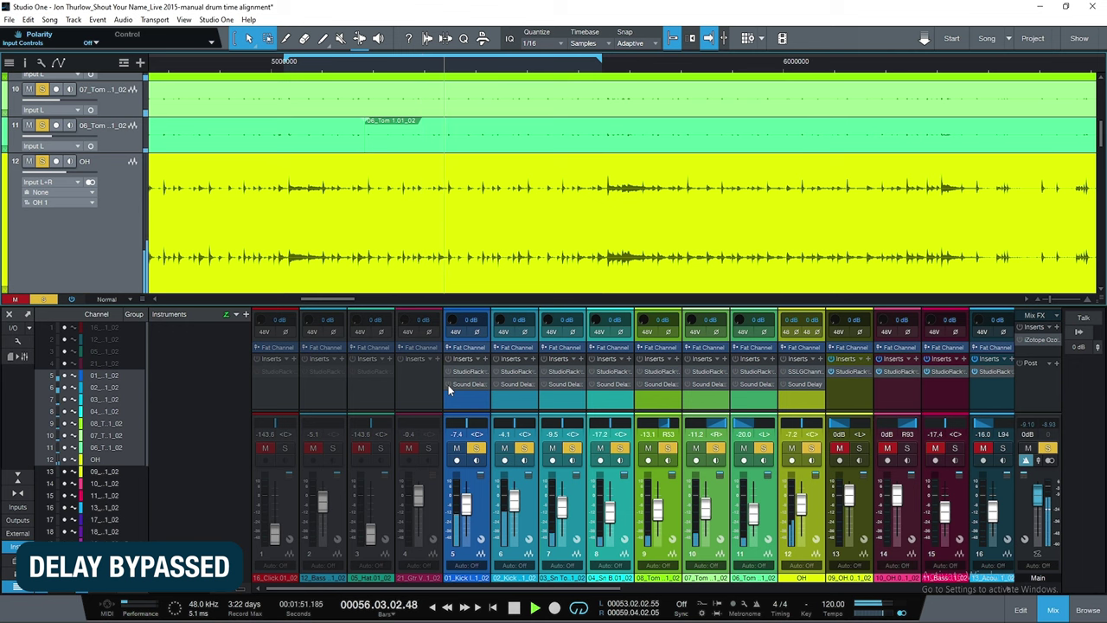
# Compare the whole drum kit with all Sound Delays bypassed and engaged, playing the groove and the tom fill
pyautogui.click(448, 385)
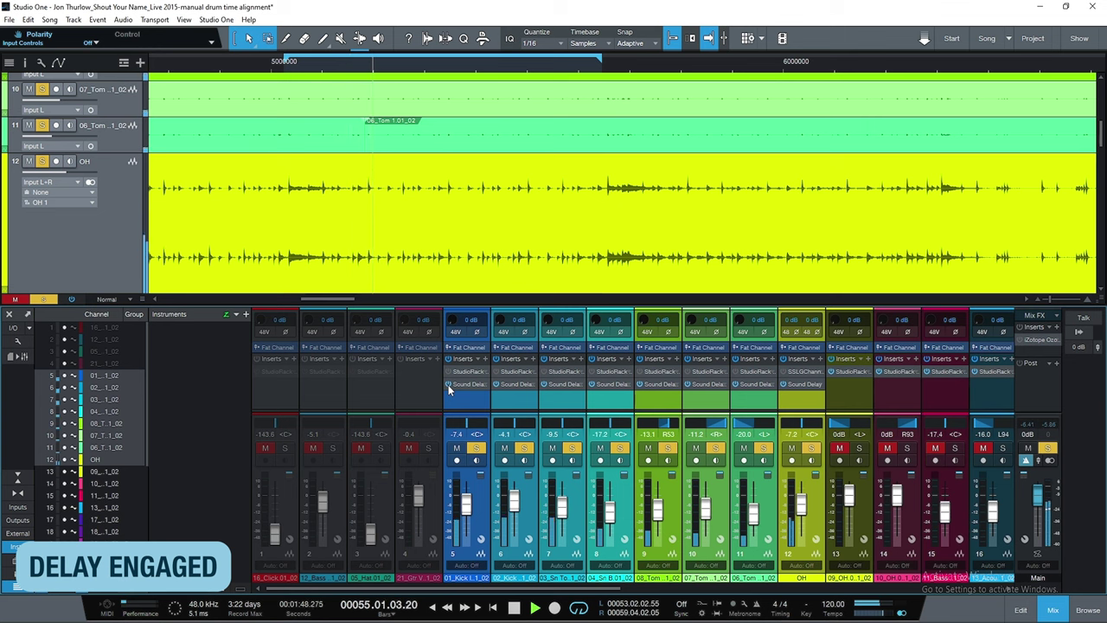
pyautogui.click(448, 385)
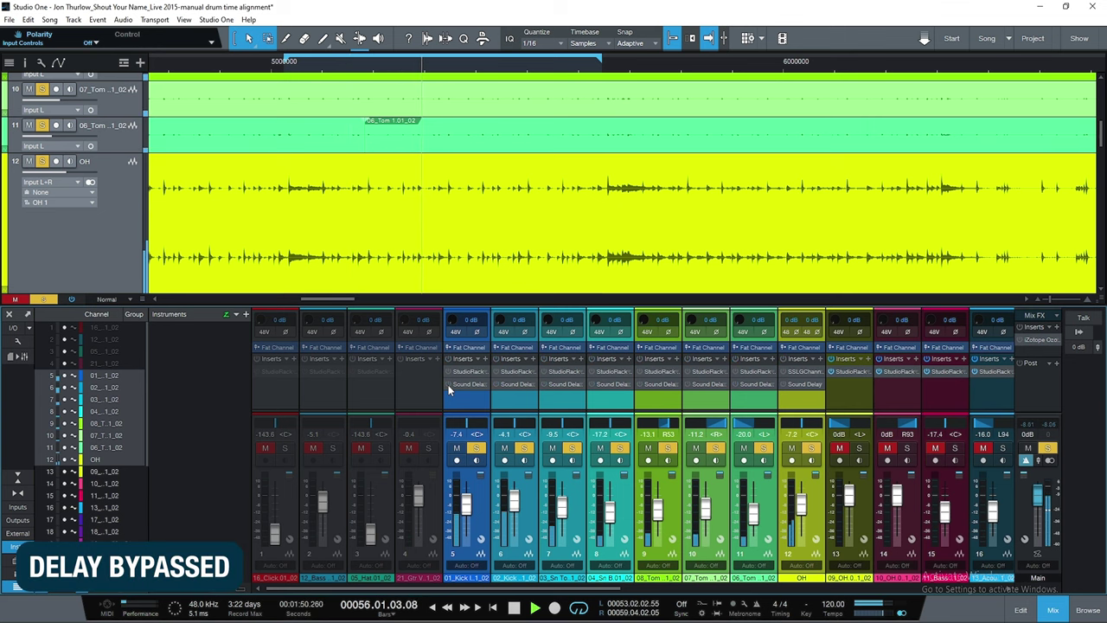
pyautogui.click(448, 385)
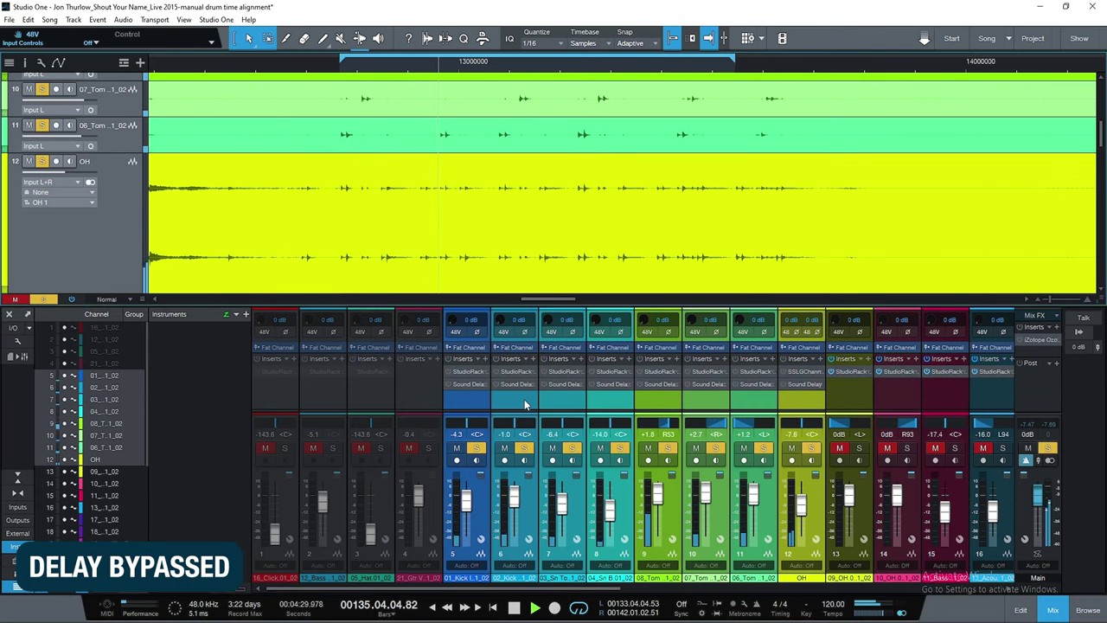
pyautogui.click(446, 384)
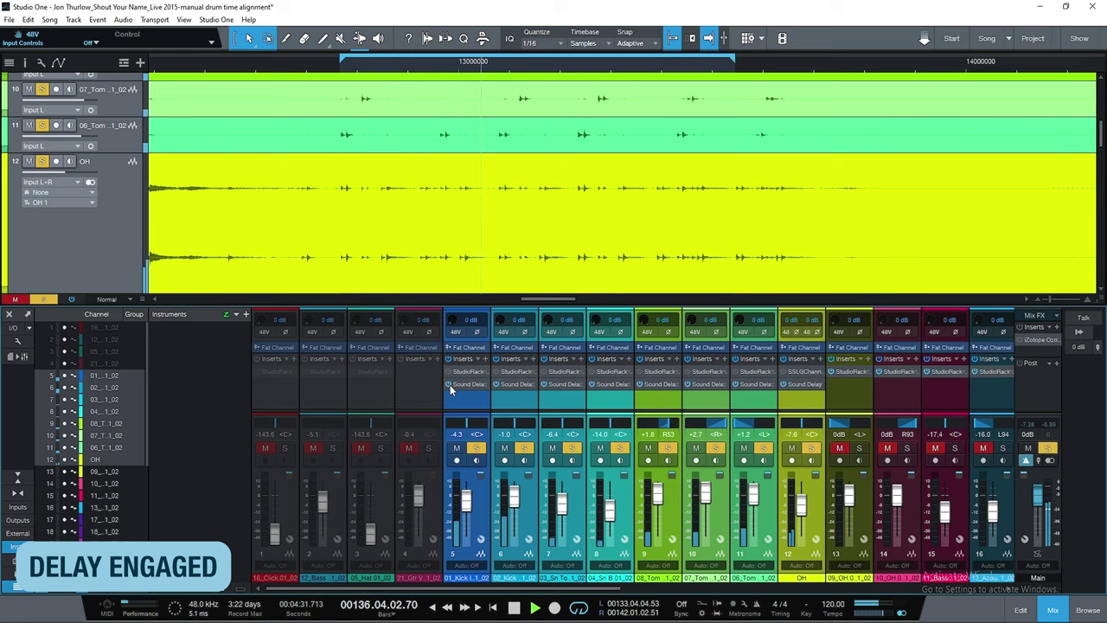
pyautogui.click(450, 385)
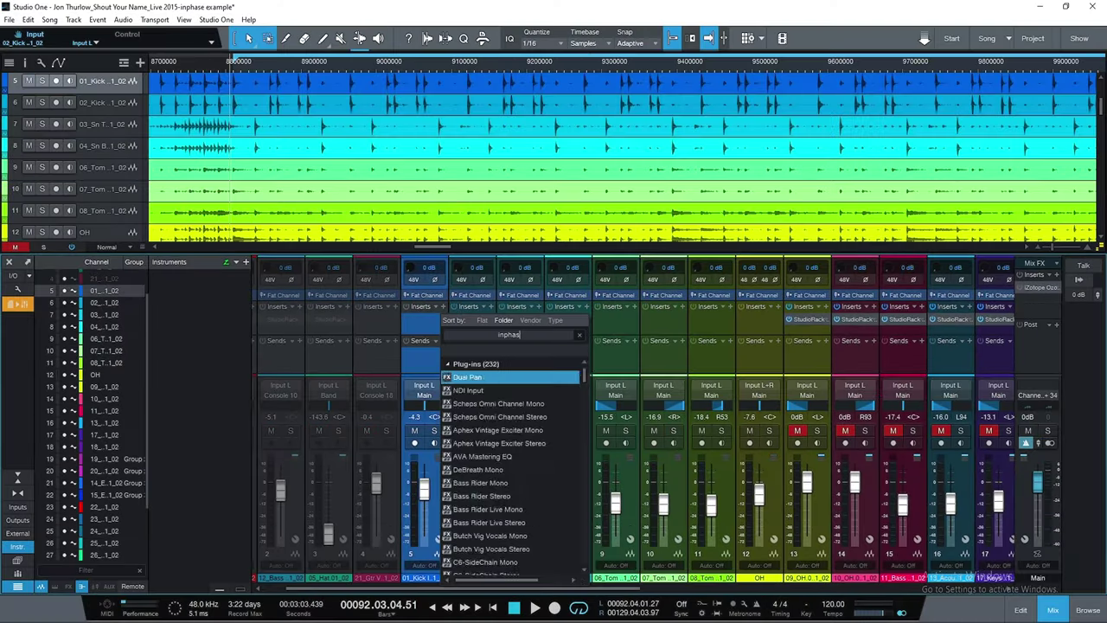
# Insert InPhase Live Mono on the Kick In channel and move its window clear of the mixer
pyautogui.write('e')
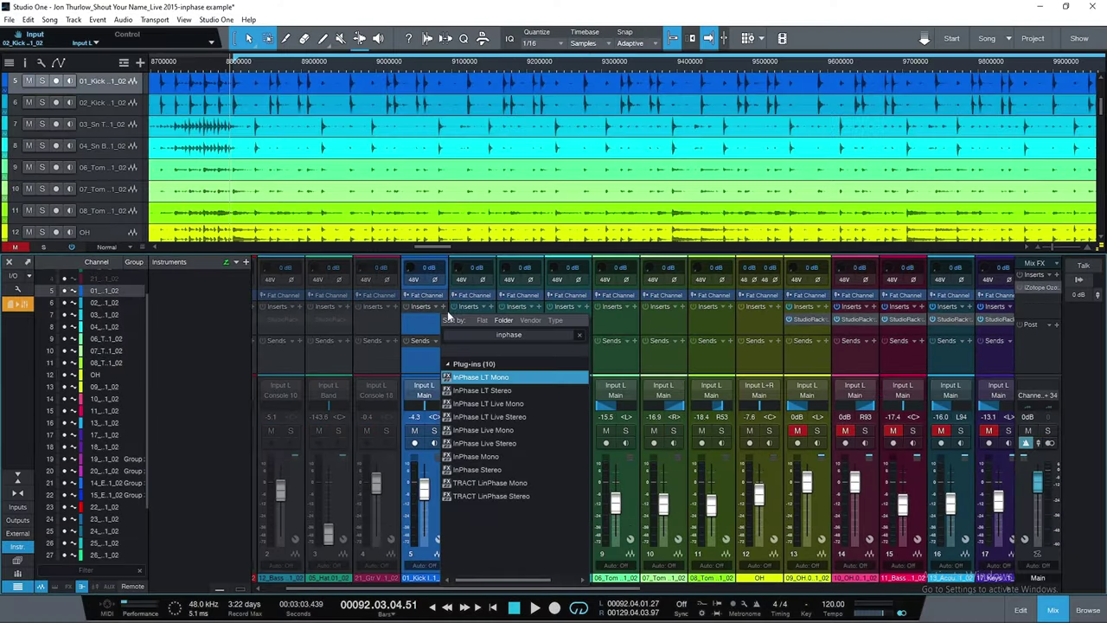
pyautogui.doubleClick(522, 430)
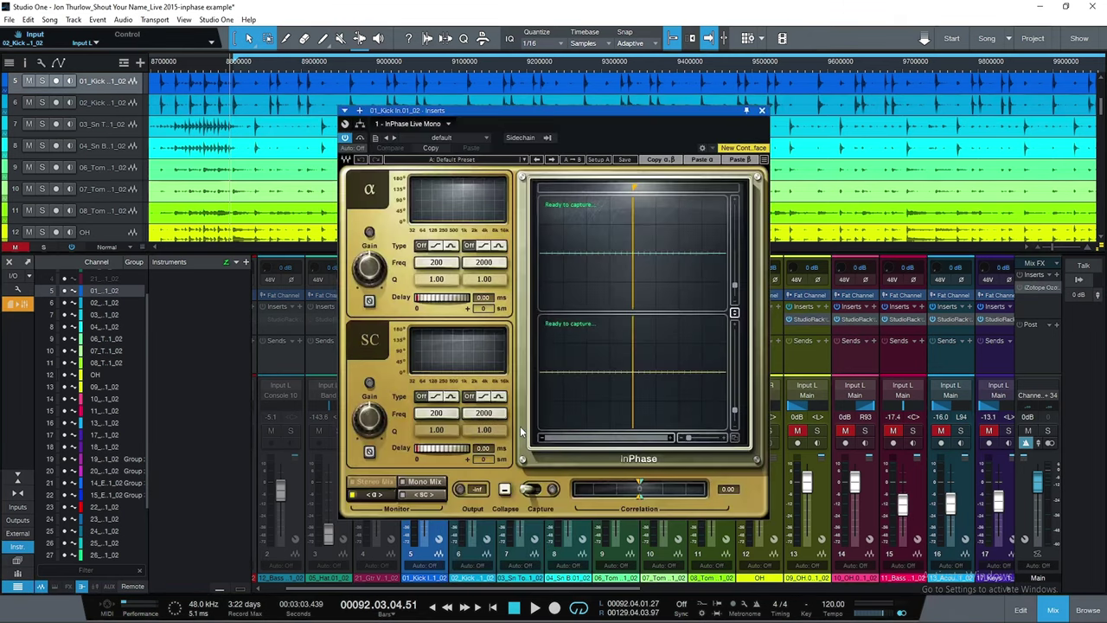
pyautogui.moveTo(502, 114); pyautogui.dragTo(482, 104)
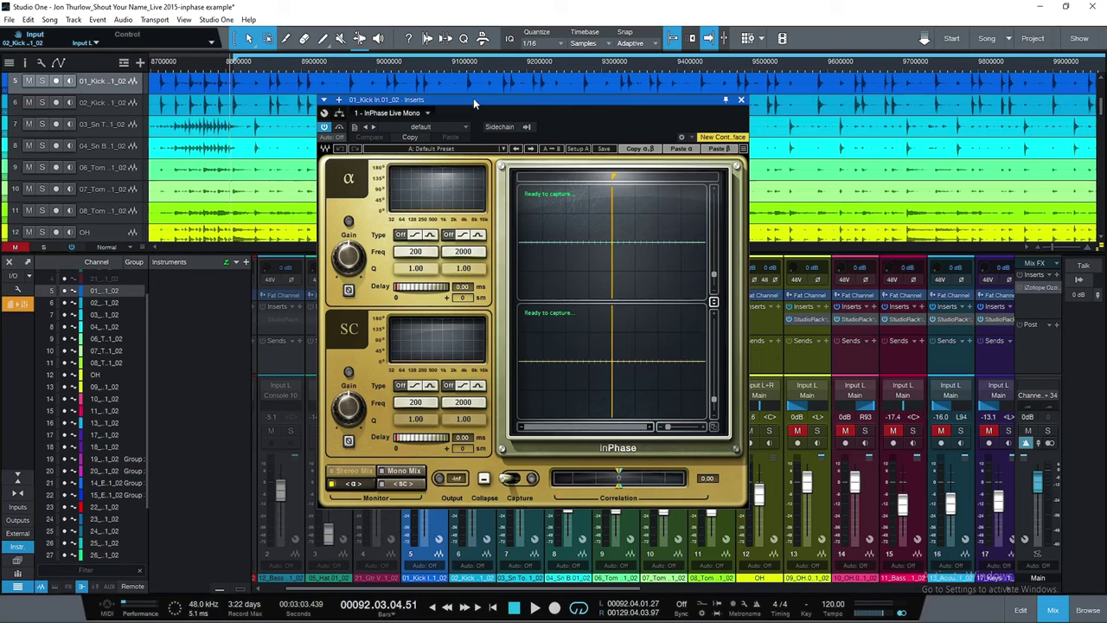
# Add a send from the 02_Kick channel to the Mono Aux In sidechain of InPhase Live Mono on 01_Kick In
pyautogui.moveTo(473, 101); pyautogui.dragTo(665, 98)
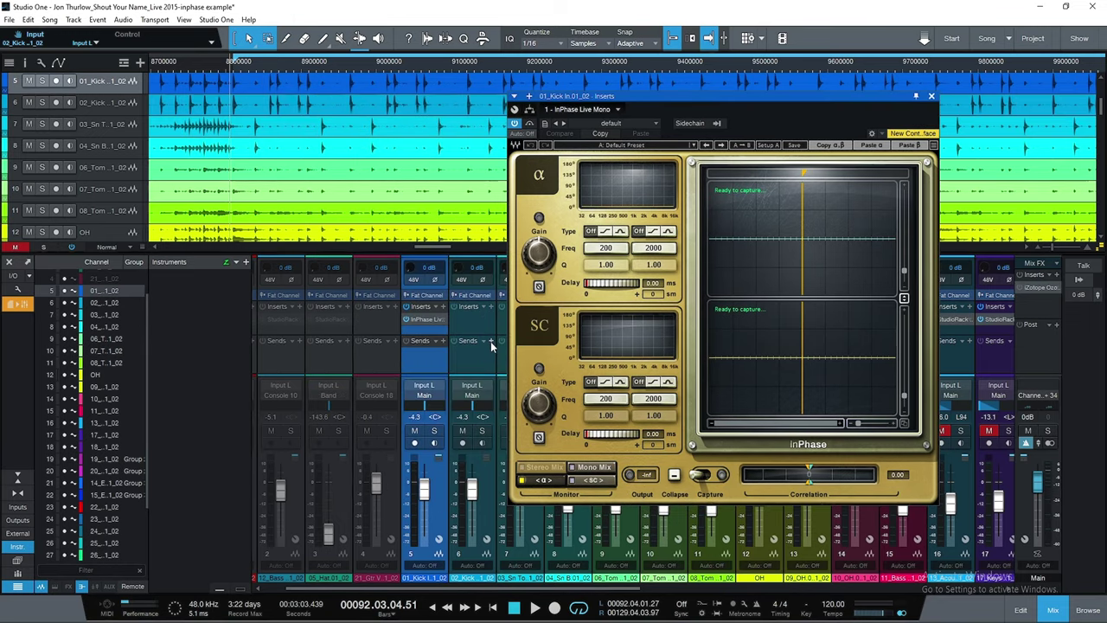
pyautogui.click(493, 344)
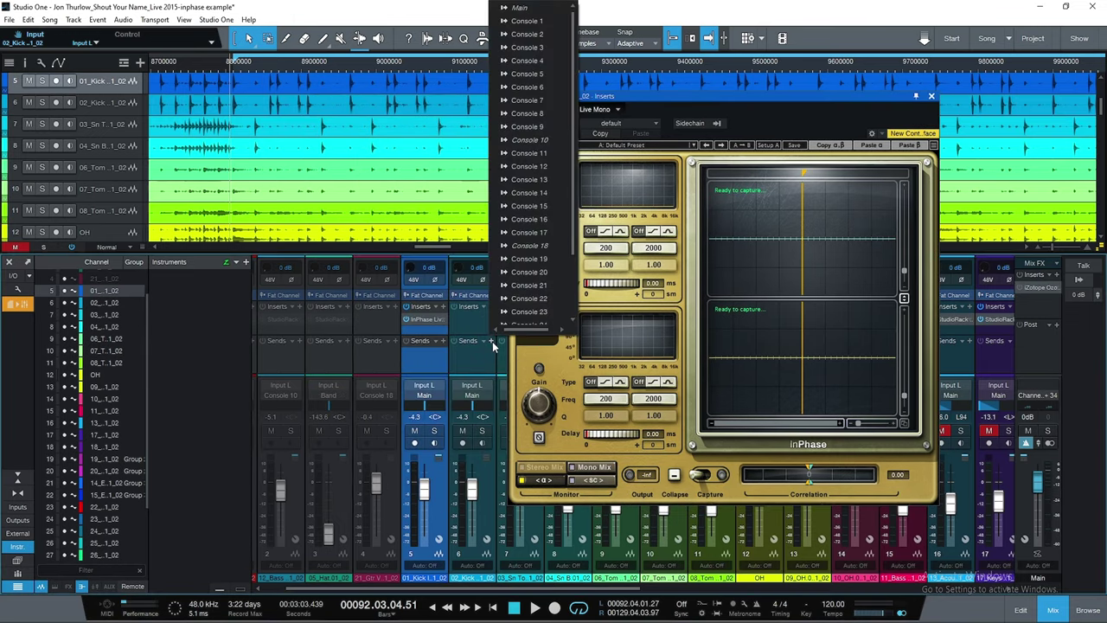
pyautogui.scroll(-3, 511, 290)
pyautogui.click(509, 294)
pyautogui.scroll(-5, 507, 290)
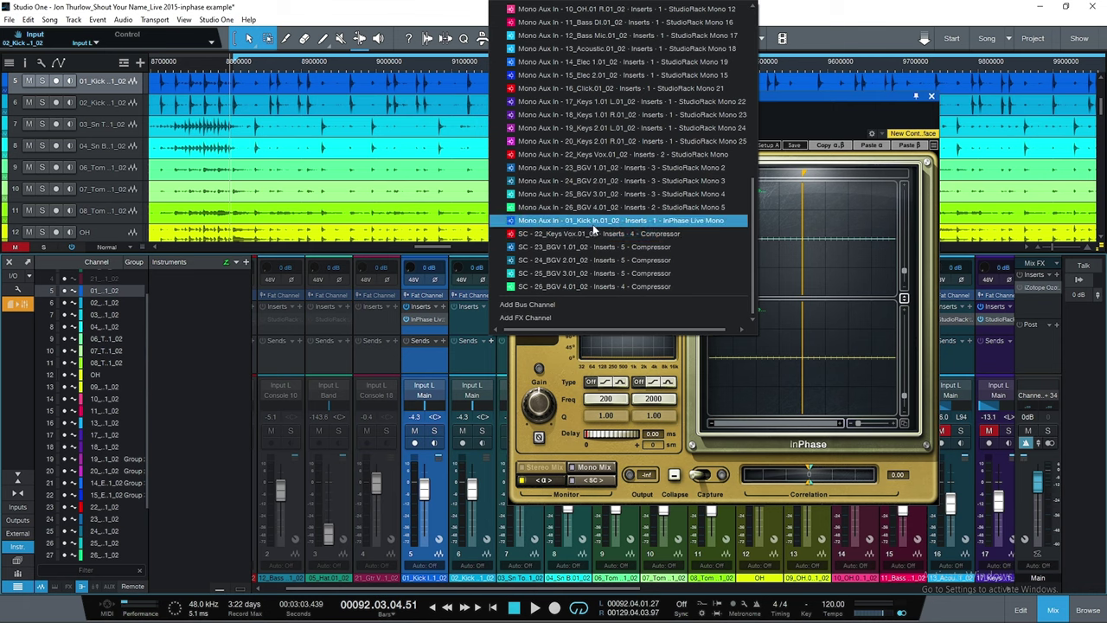
pyautogui.scroll(3, 601, 249)
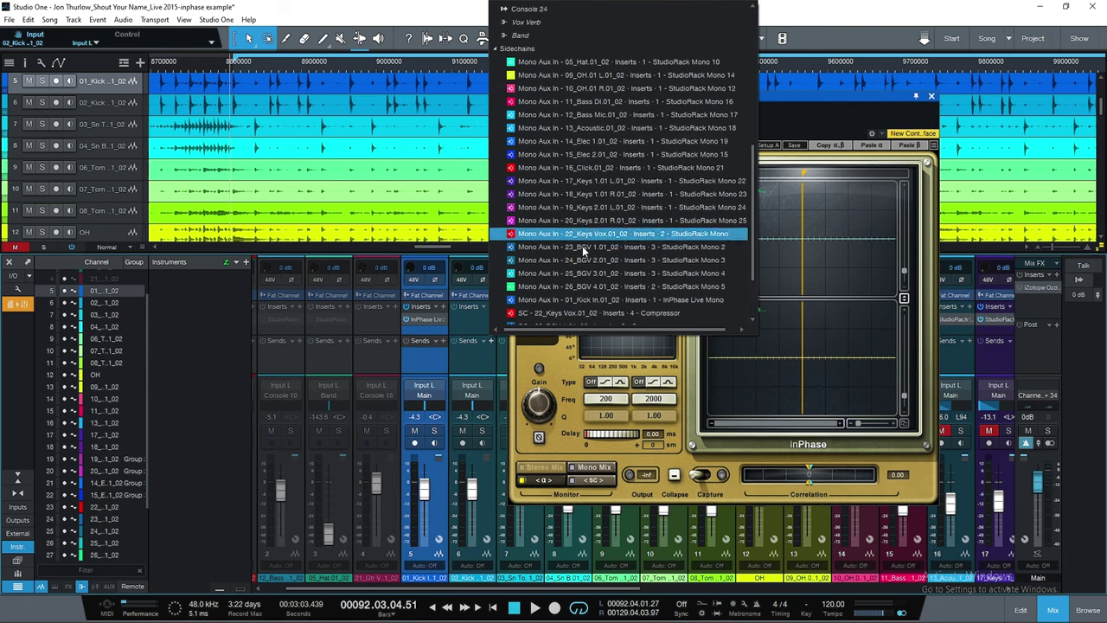
pyautogui.click(681, 300)
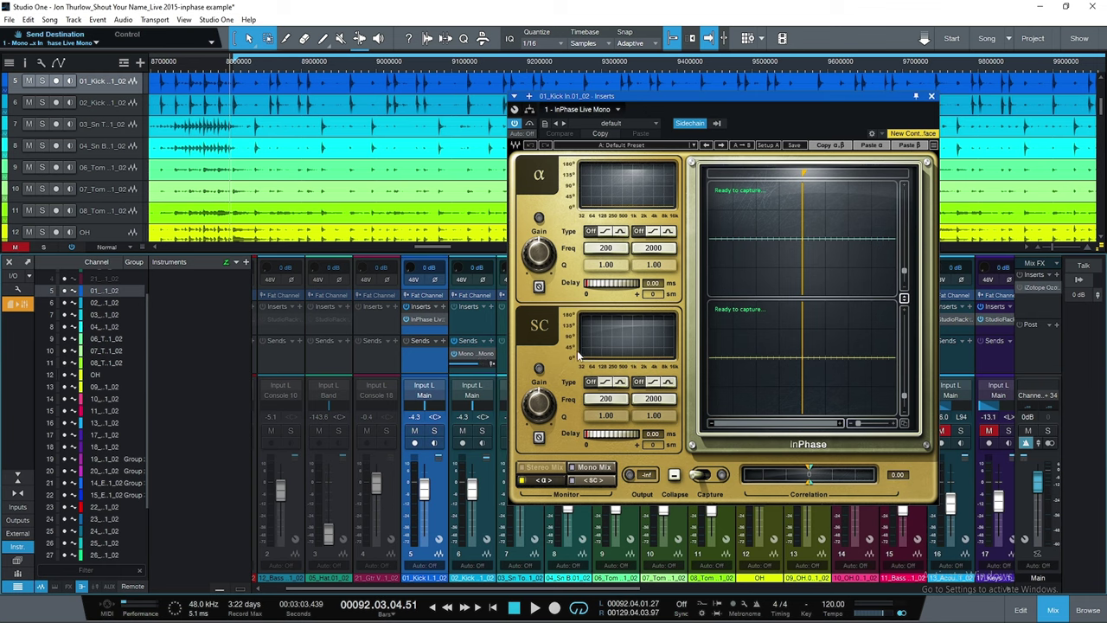
# Capture a short passage of both kick signals in InPhase during playback, and stop the transport
pyautogui.click(702, 476)
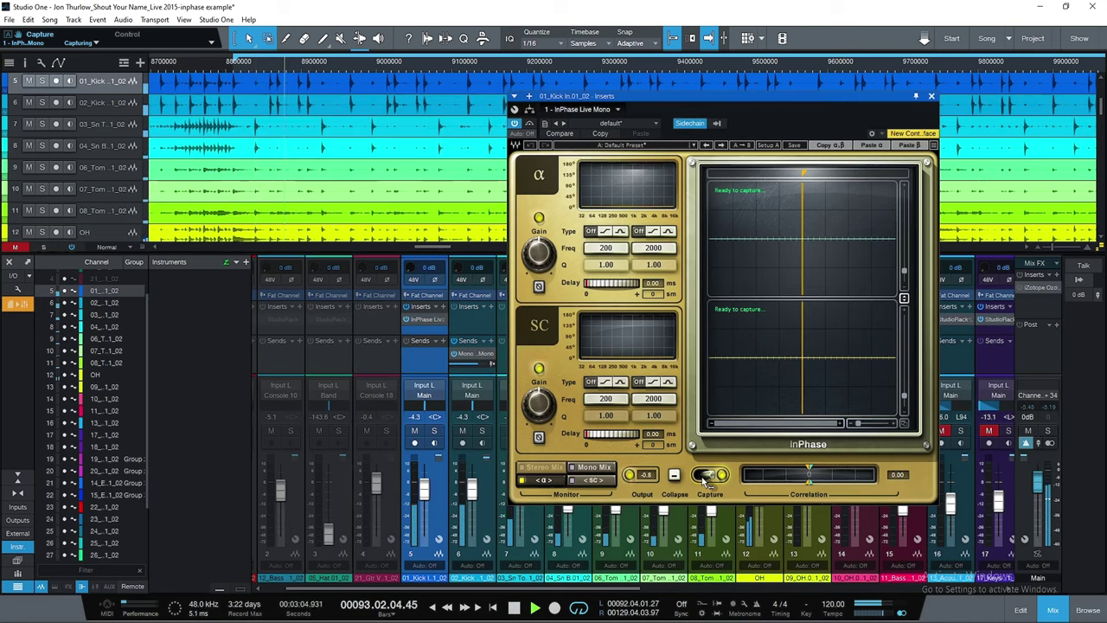
pyautogui.press('space')
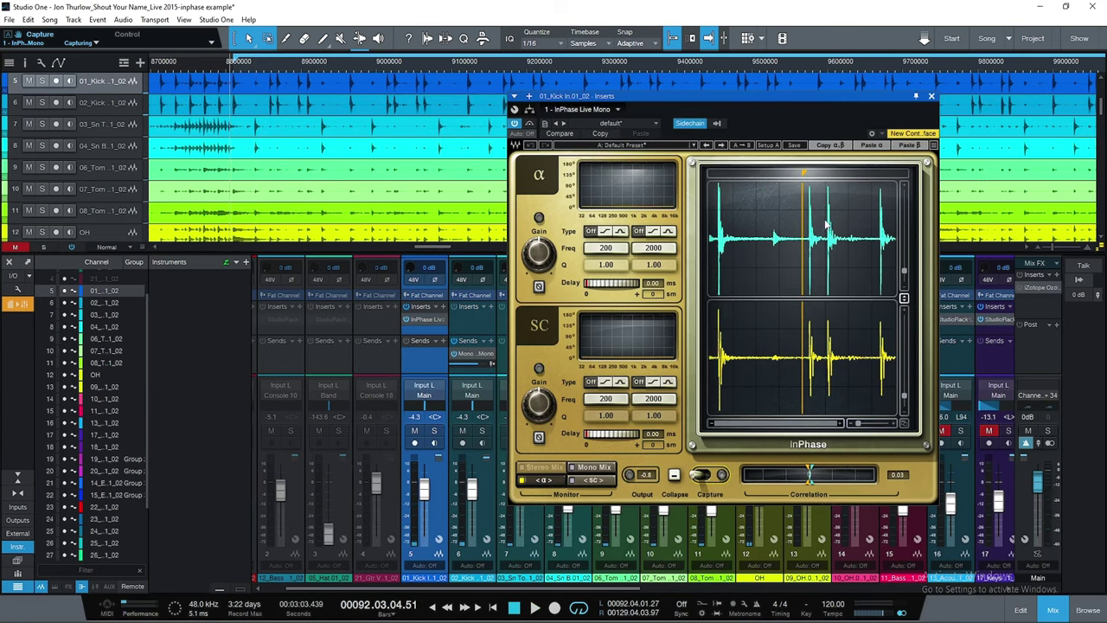